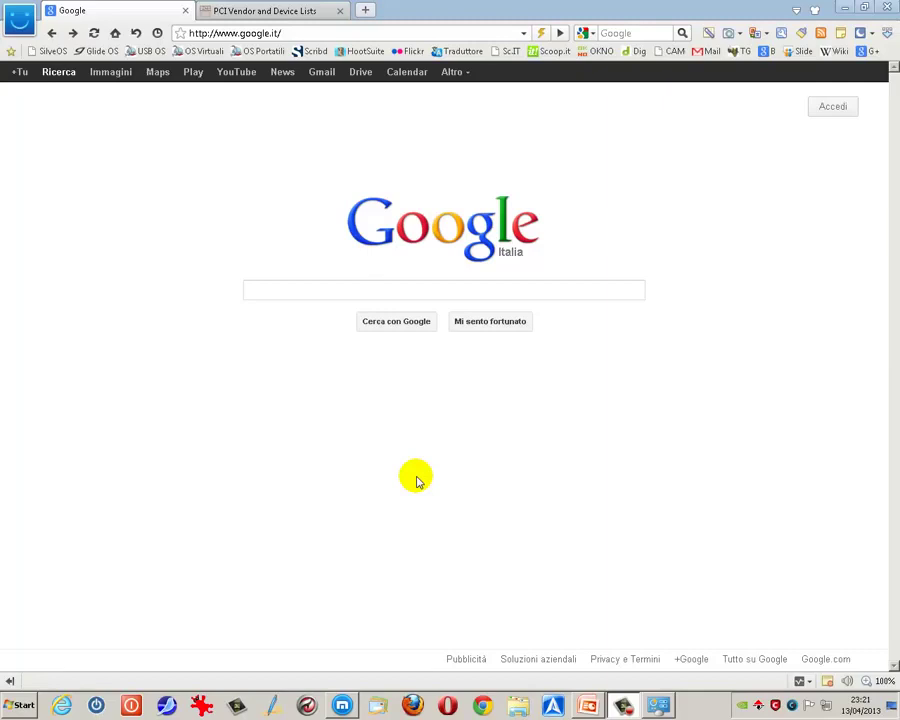
# Step: Search Google for "nvidia geforce 9400 gt"
pyautogui.click(269, 291)
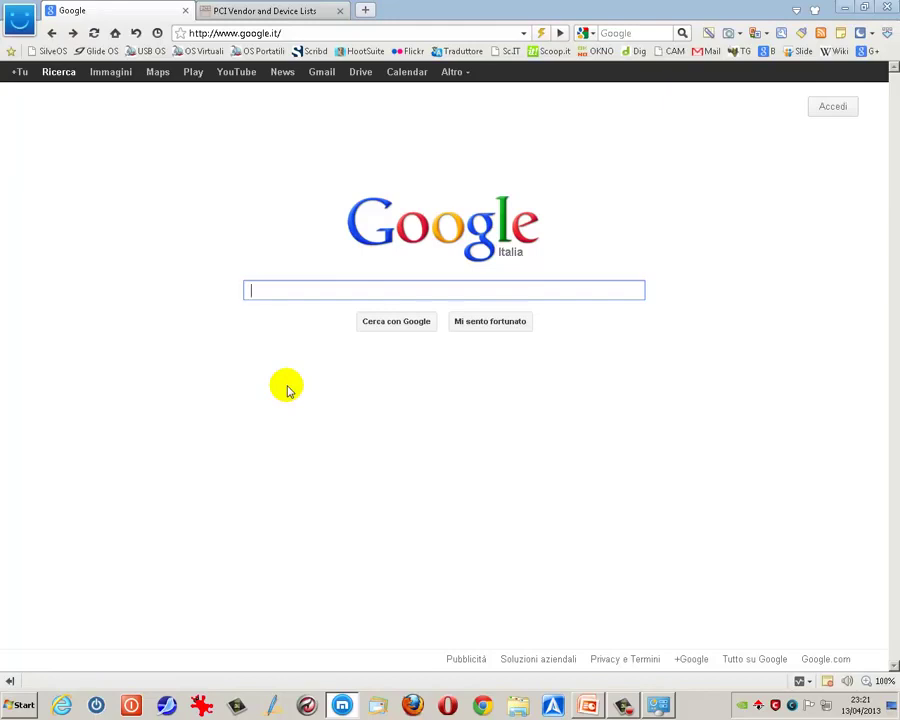
pyautogui.write('nvid')
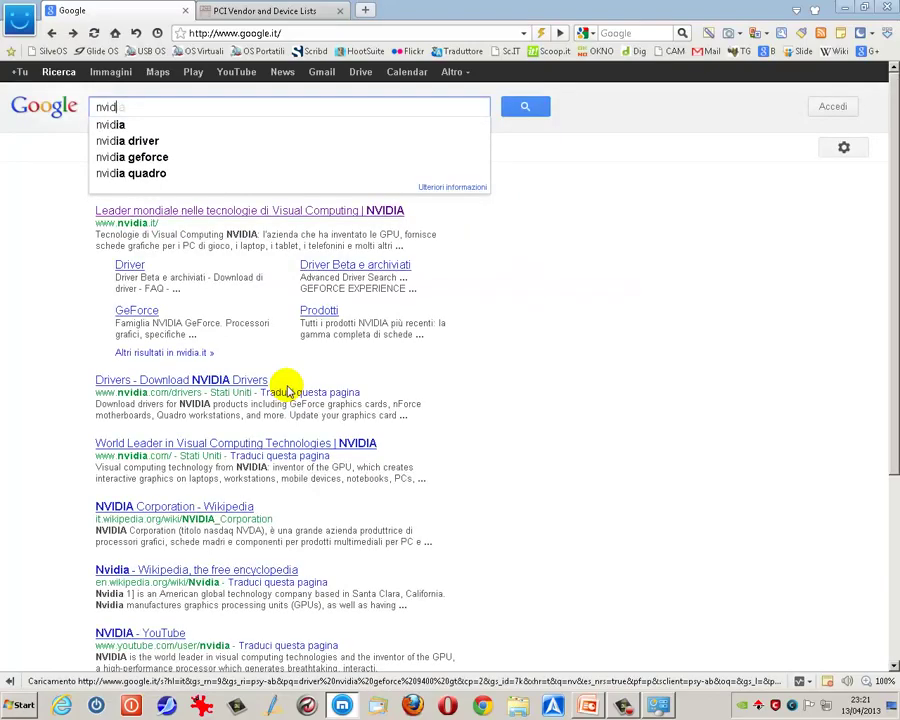
pyautogui.write('ia gef')
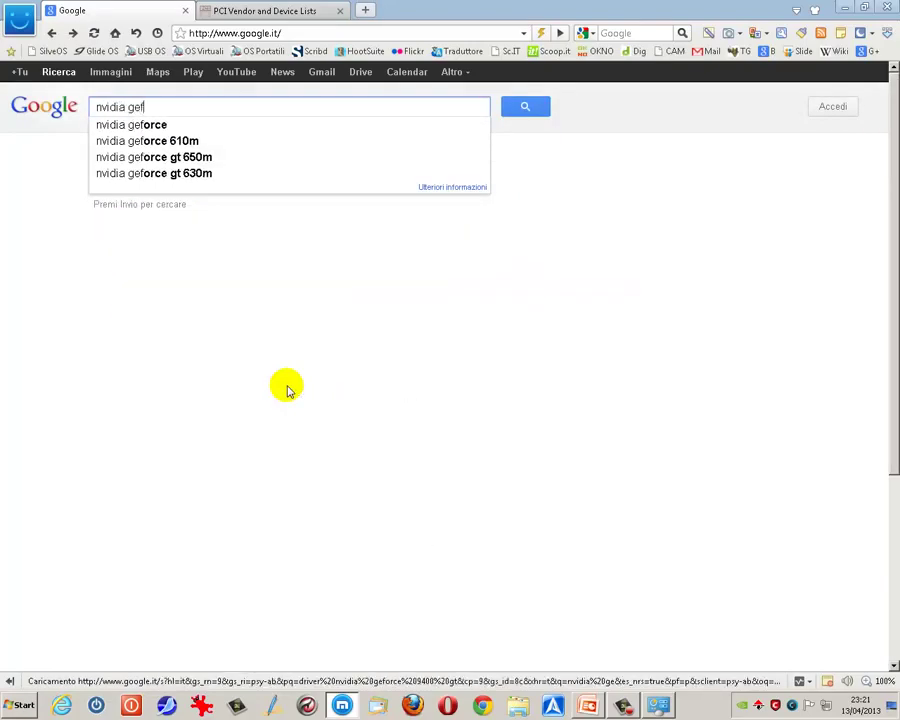
pyautogui.write('orce 9')
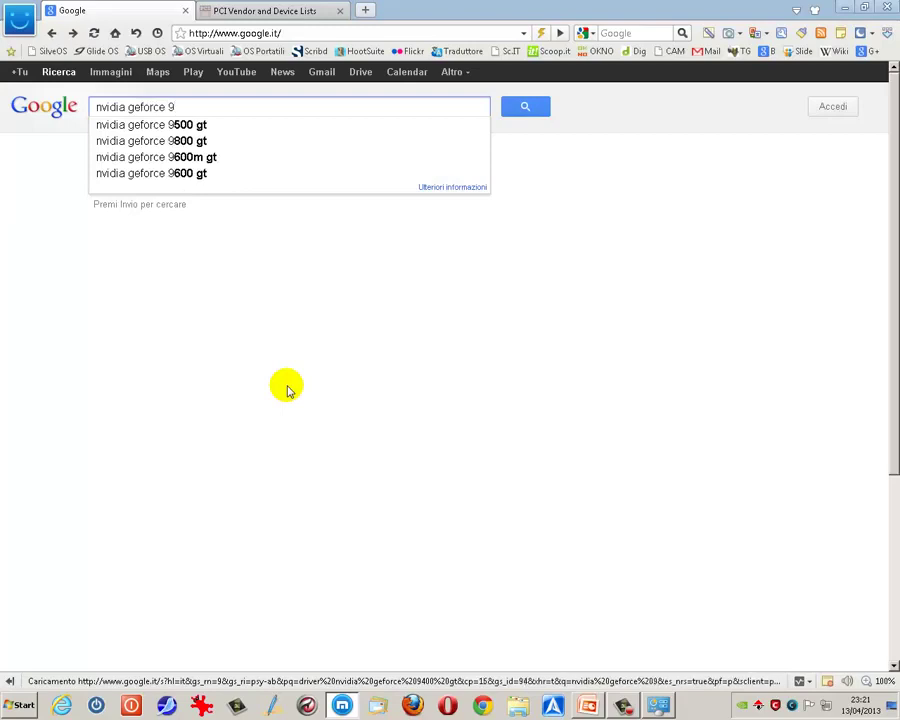
pyautogui.write('400t')
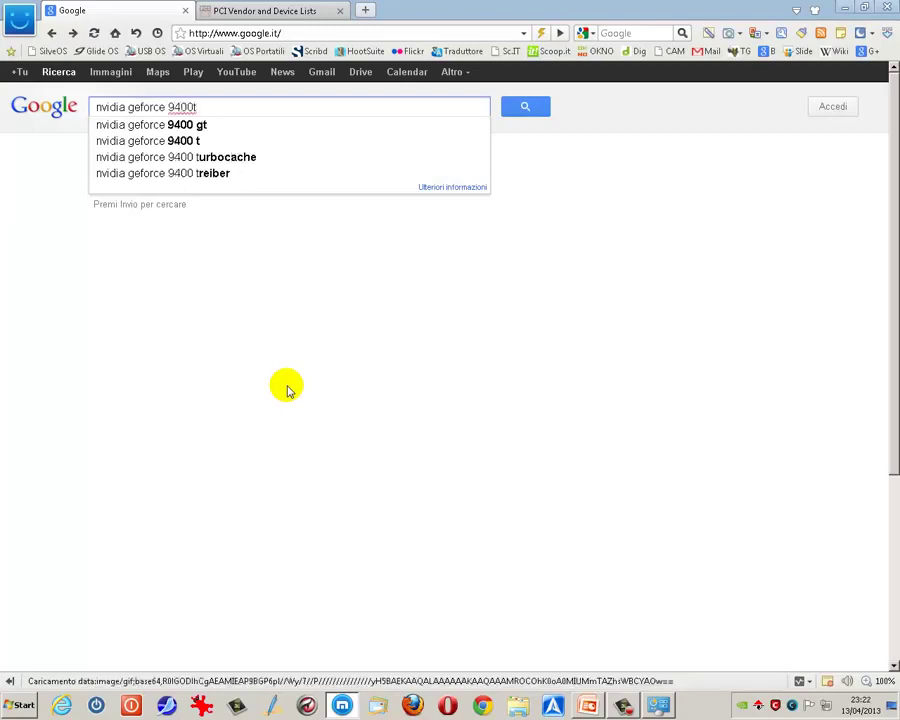
pyautogui.press('BackSpace')
pyautogui.write('gt')
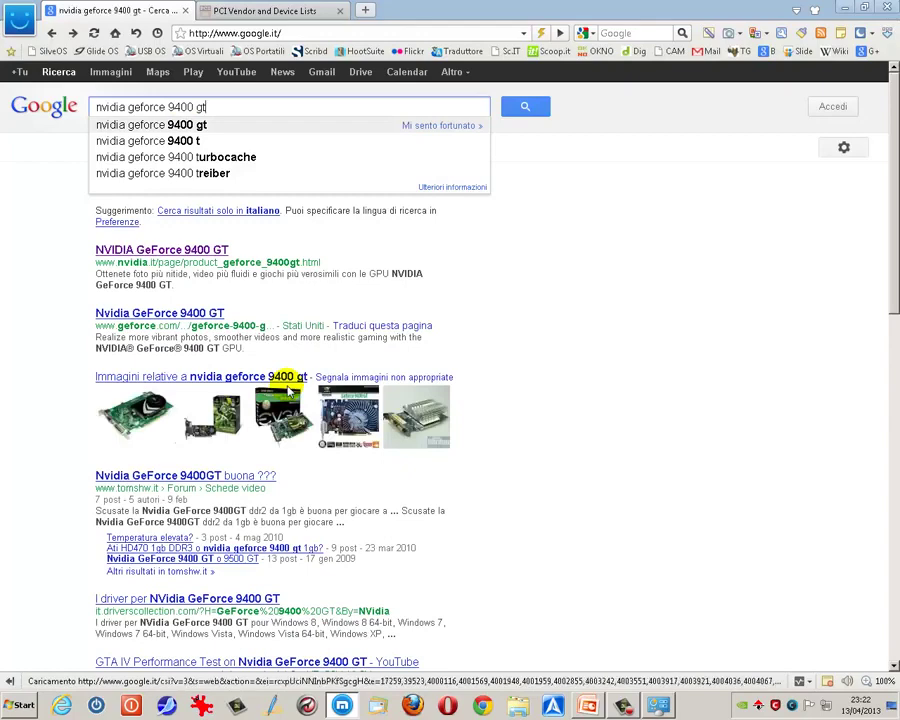
pyautogui.press('Return')
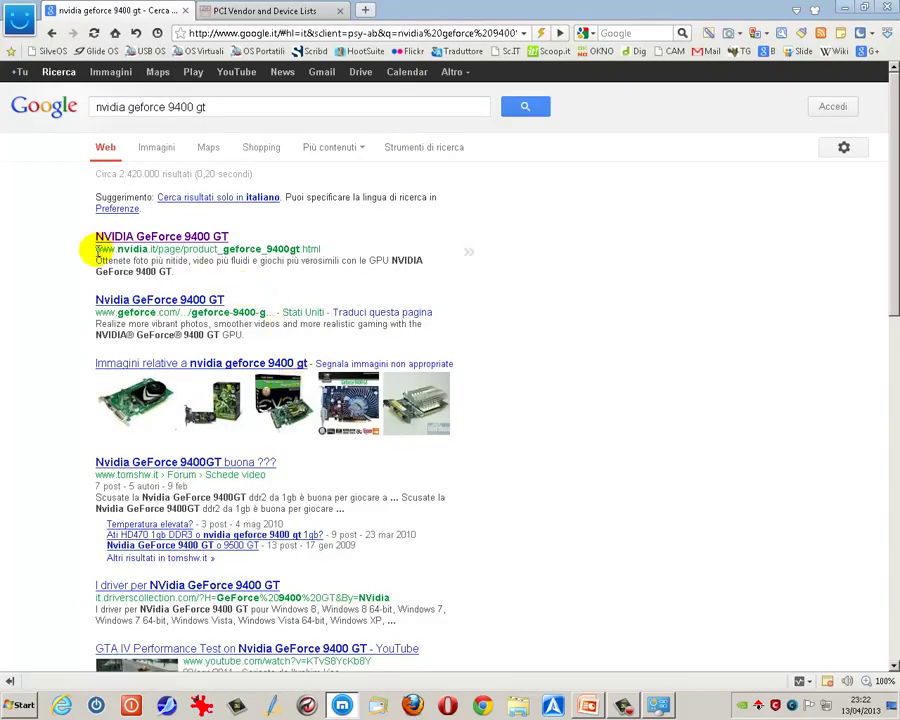
# Step: Open the official nvidia.it result for the GeForce 9400 GT and look over its product page
pyautogui.moveTo(95, 249); pyautogui.dragTo(153, 252)
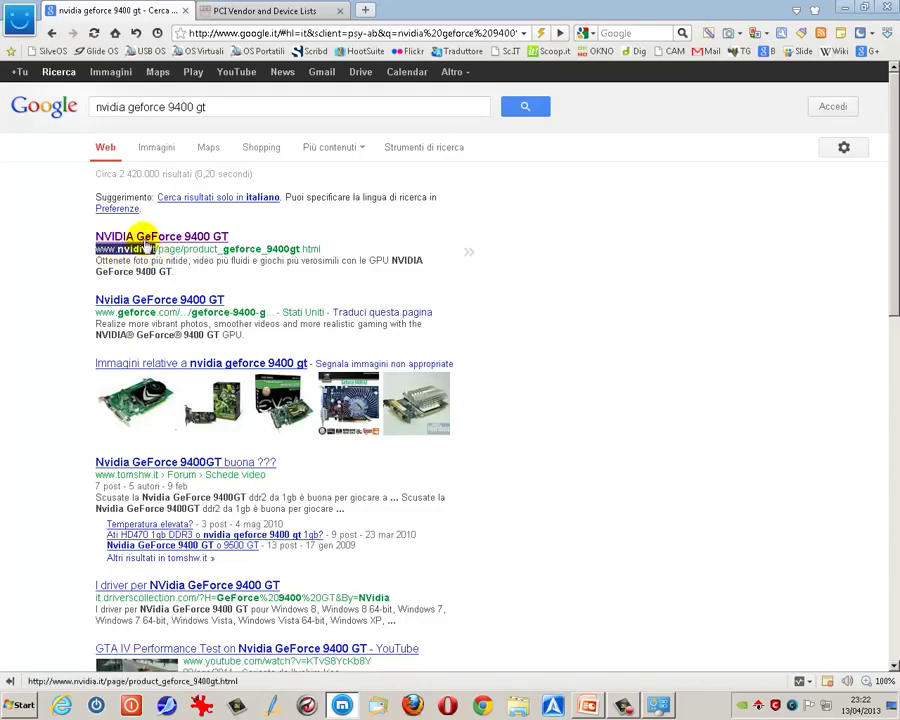
pyautogui.click(145, 240)
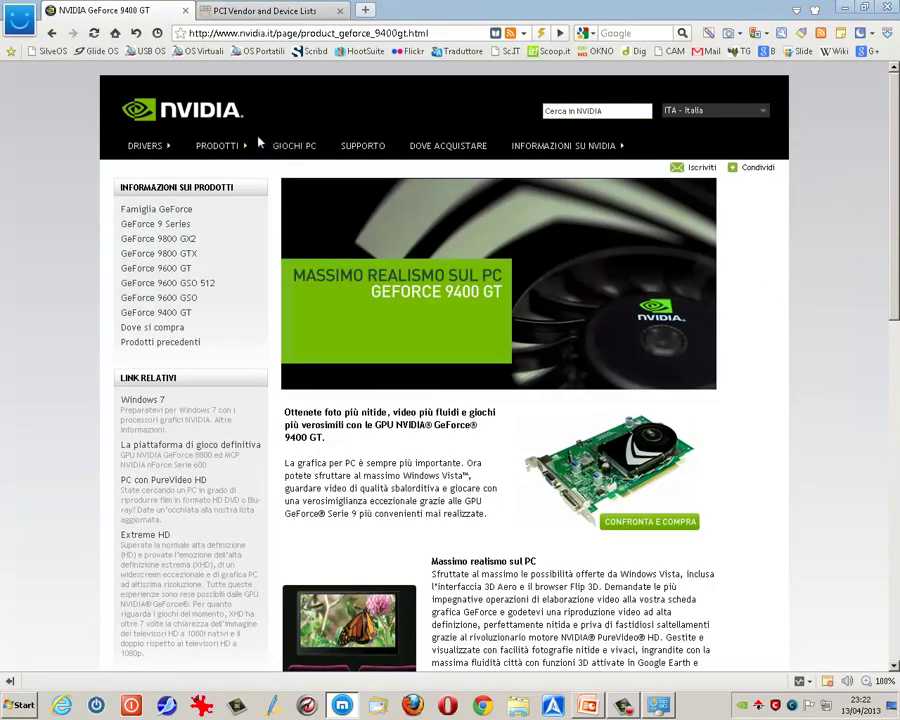
pyautogui.click(169, 315)
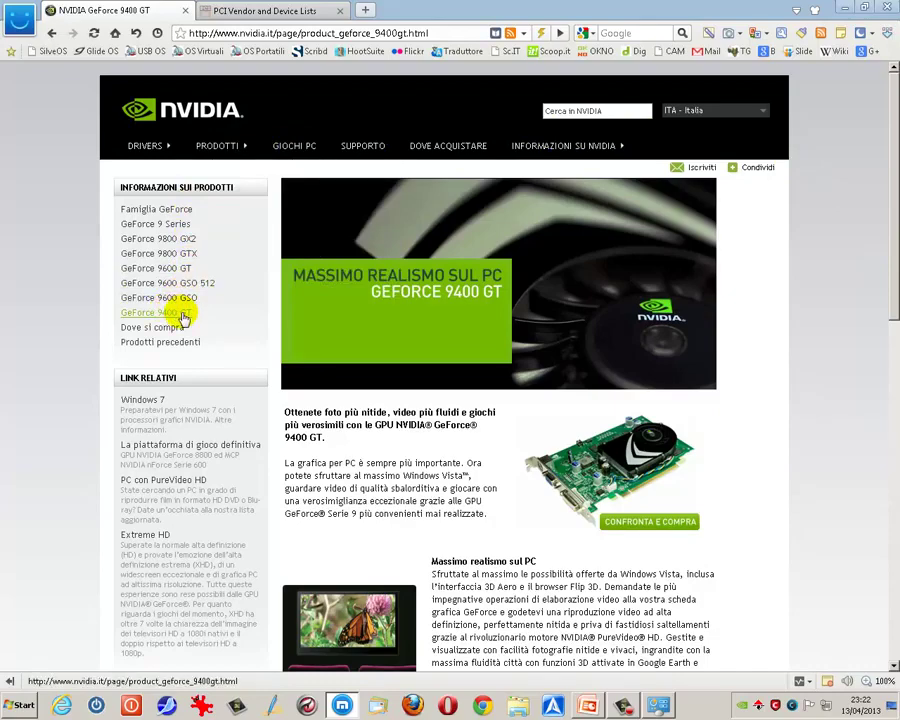
pyautogui.scroll(-3, 426, 410)
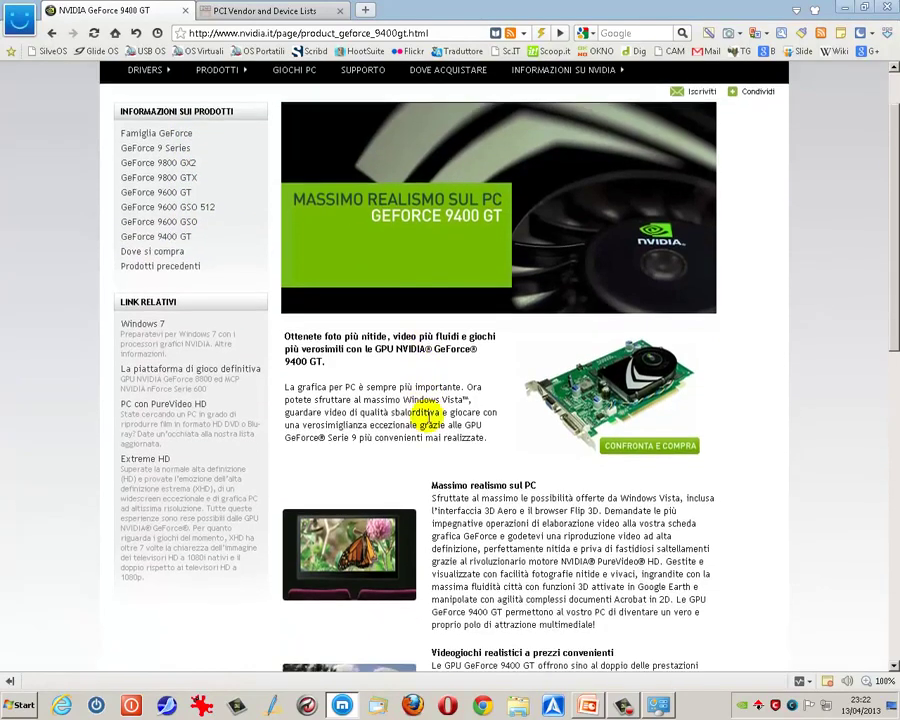
pyautogui.scroll(3, 428, 420)
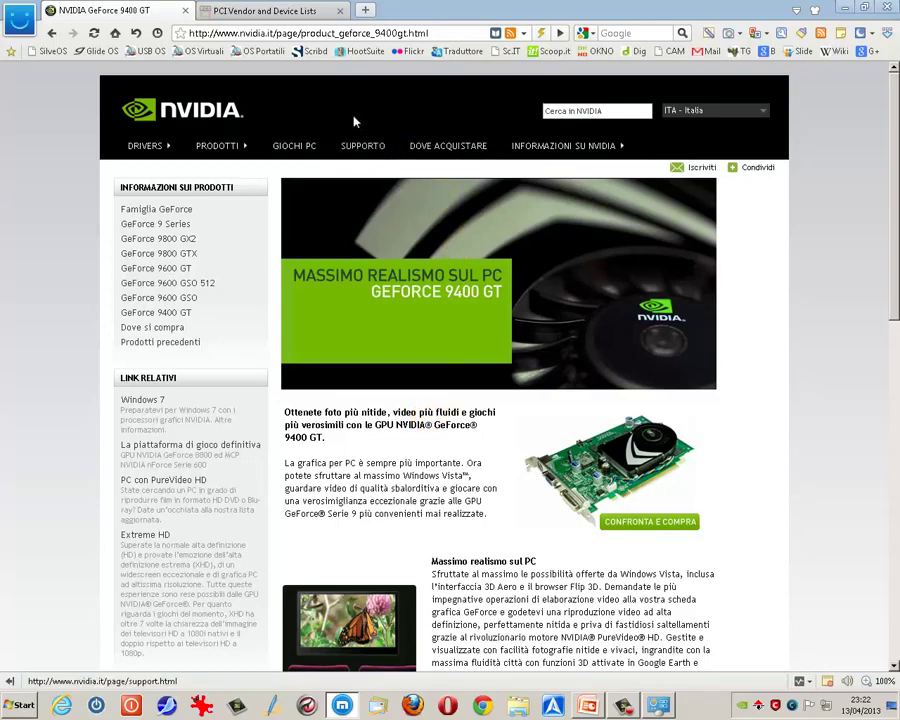
# Step: Open the driver download page (Scarica Drivers) of the NVIDIA site
pyautogui.moveTo(141, 154)
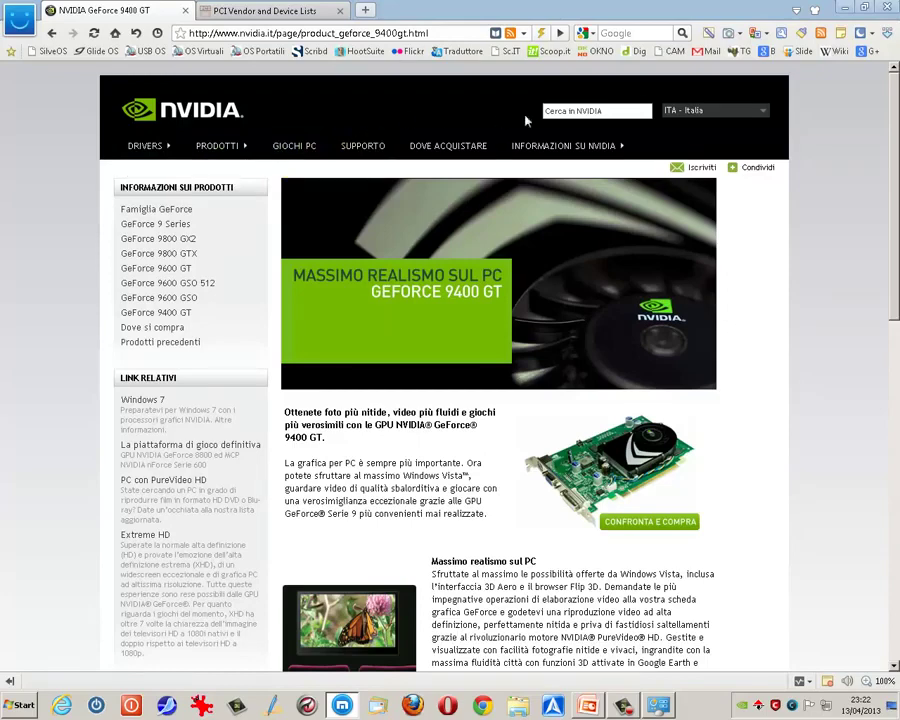
pyautogui.click(585, 111)
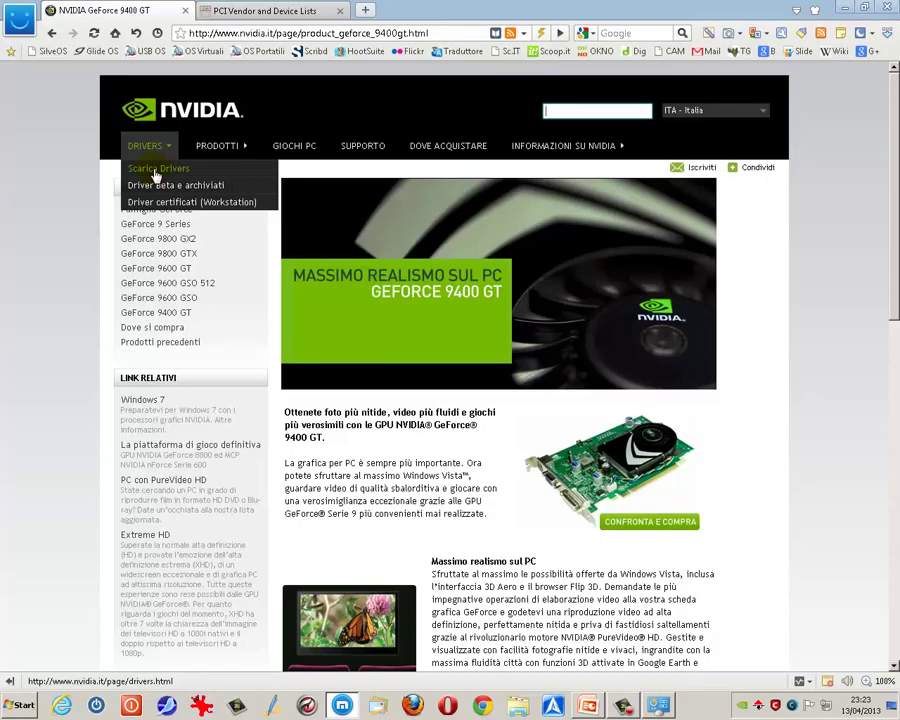
pyautogui.click(155, 174)
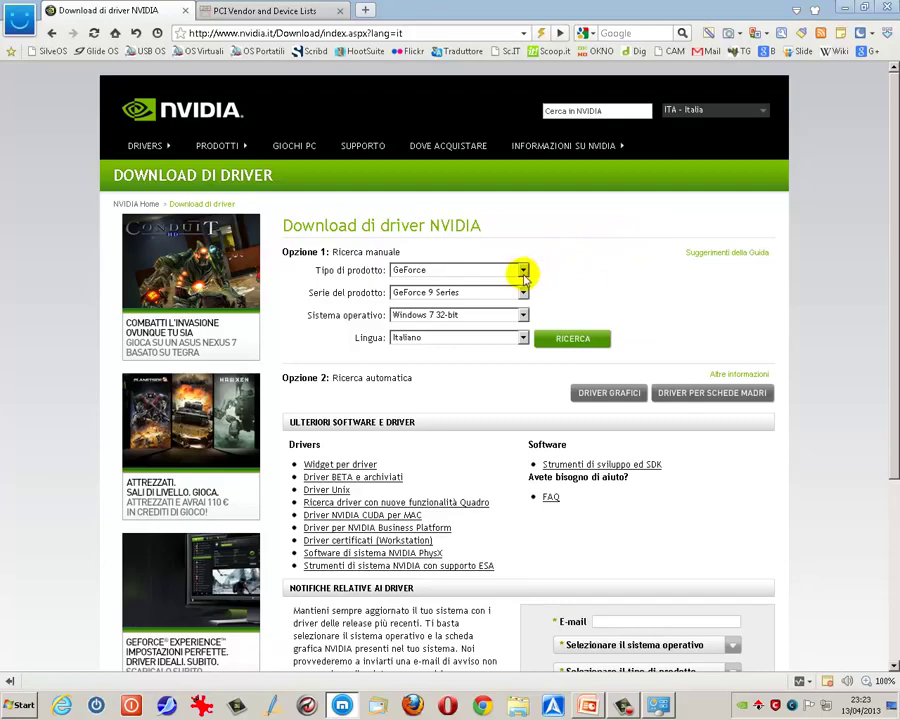
# Step: Search manually for the driver with product type GeForce, series GeForce 9 Series and operating system Windows 7 32-bit
pyautogui.click(522, 271)
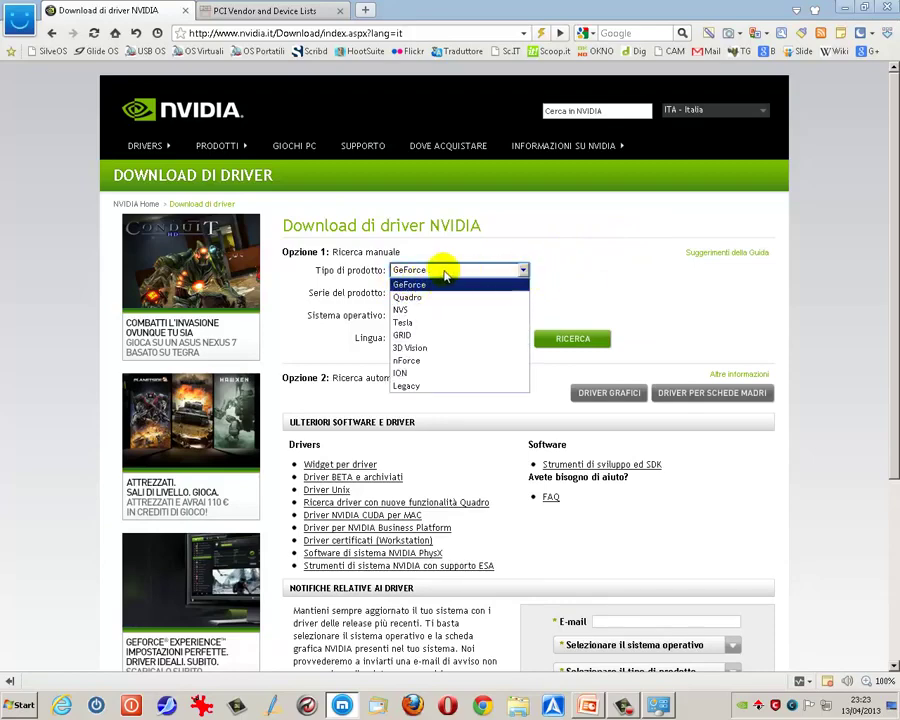
pyautogui.click(445, 276)
pyautogui.click(522, 292)
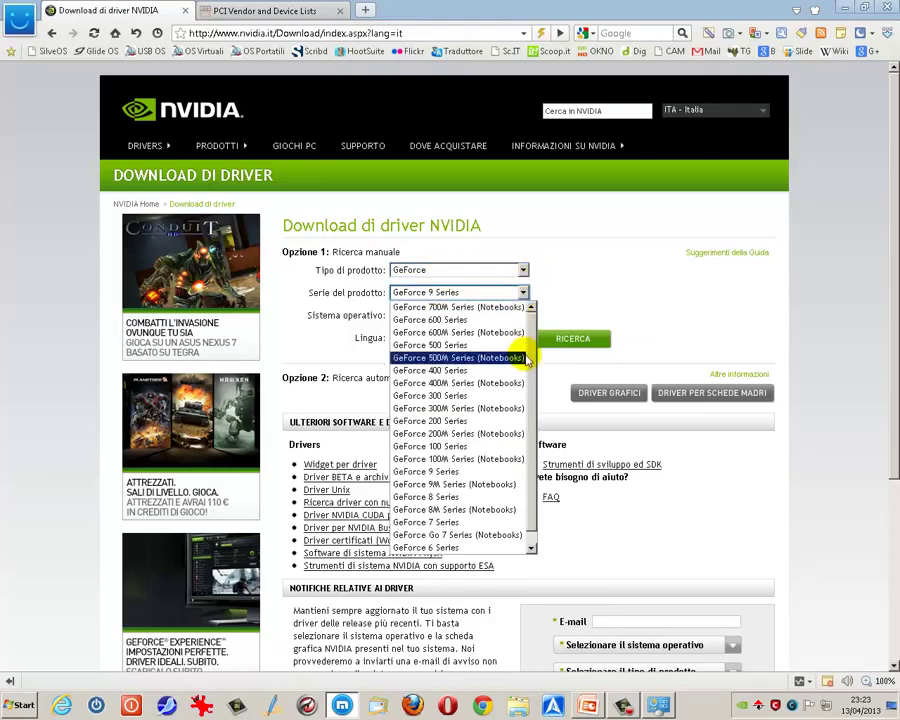
pyautogui.scroll(-1, 533, 362)
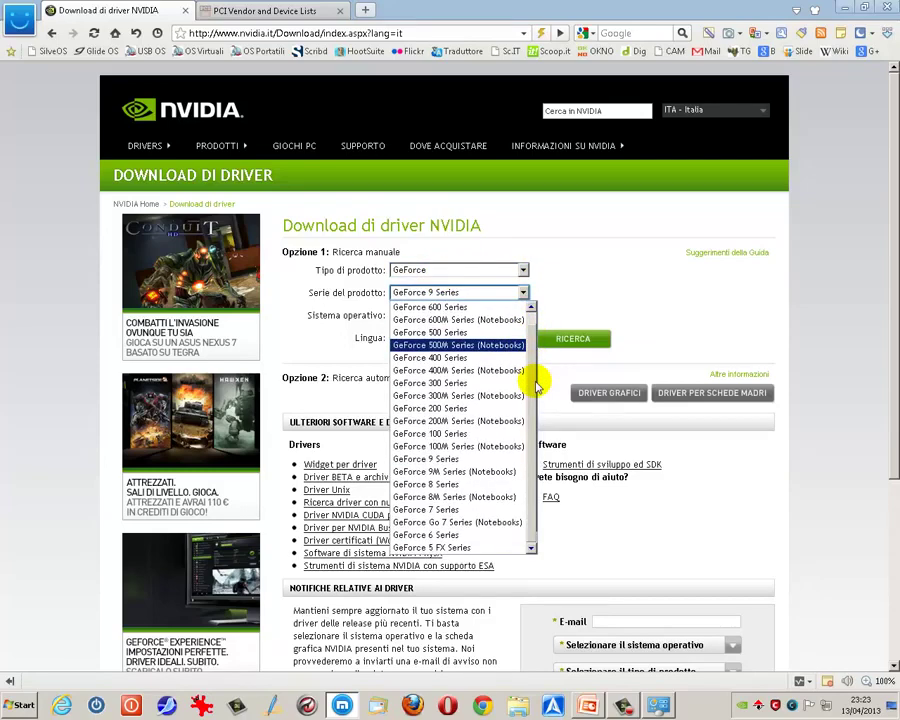
pyautogui.click(448, 458)
pyautogui.click(521, 316)
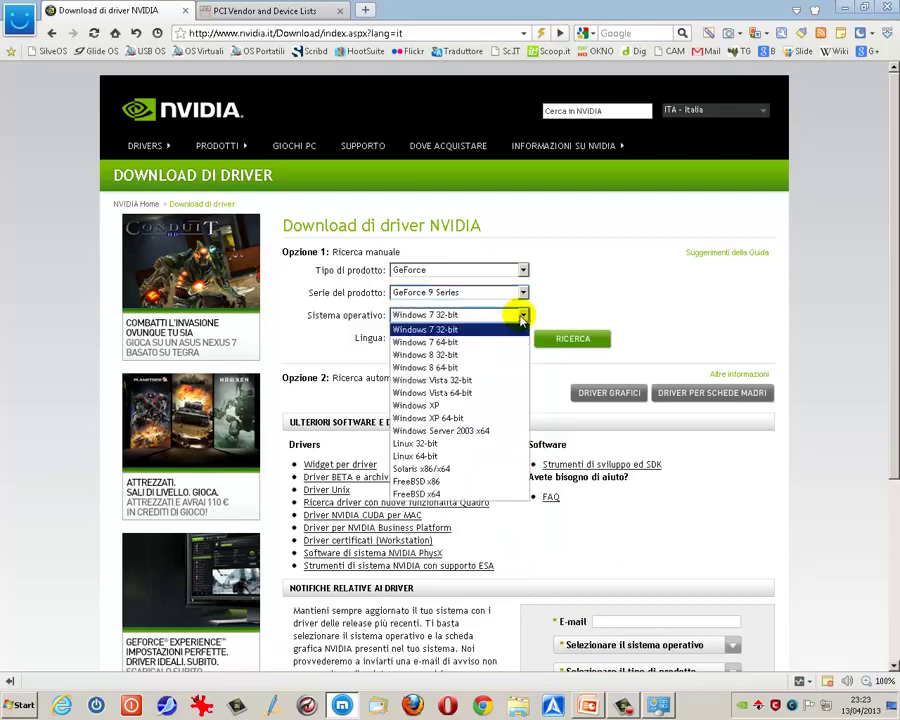
pyautogui.click(470, 331)
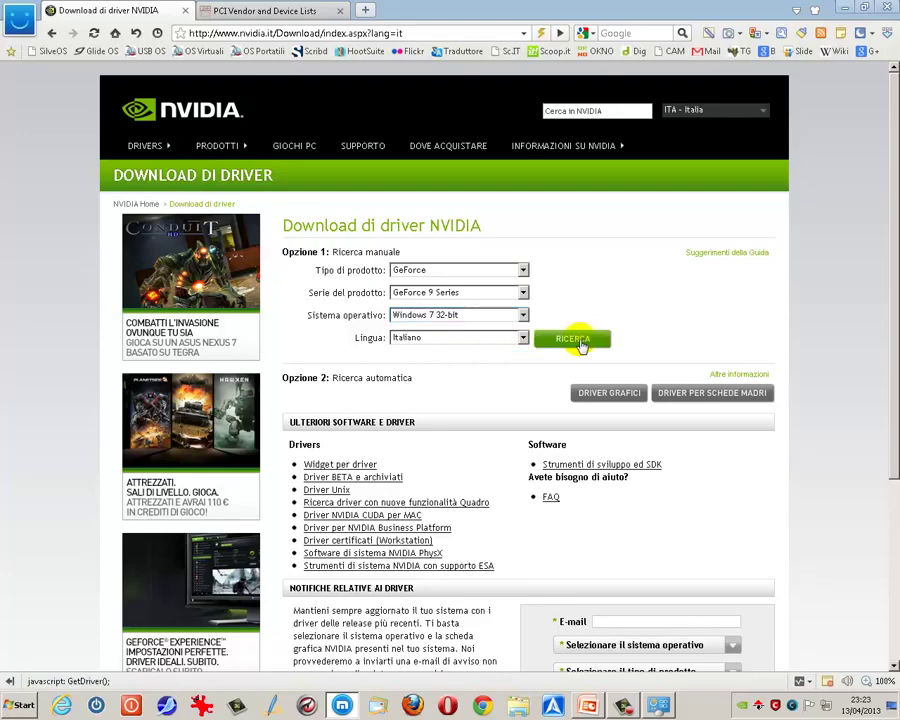
pyautogui.click(578, 340)
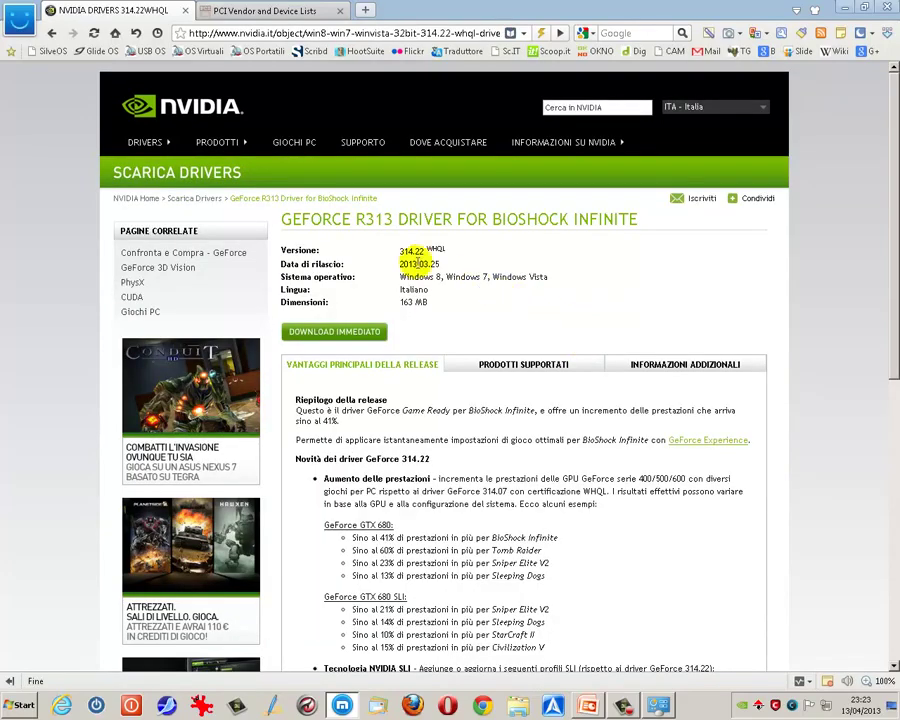
# Step: Examine the found driver's version, supported operating systems, file size and release notes
pyautogui.moveTo(398, 253); pyautogui.dragTo(526, 249)
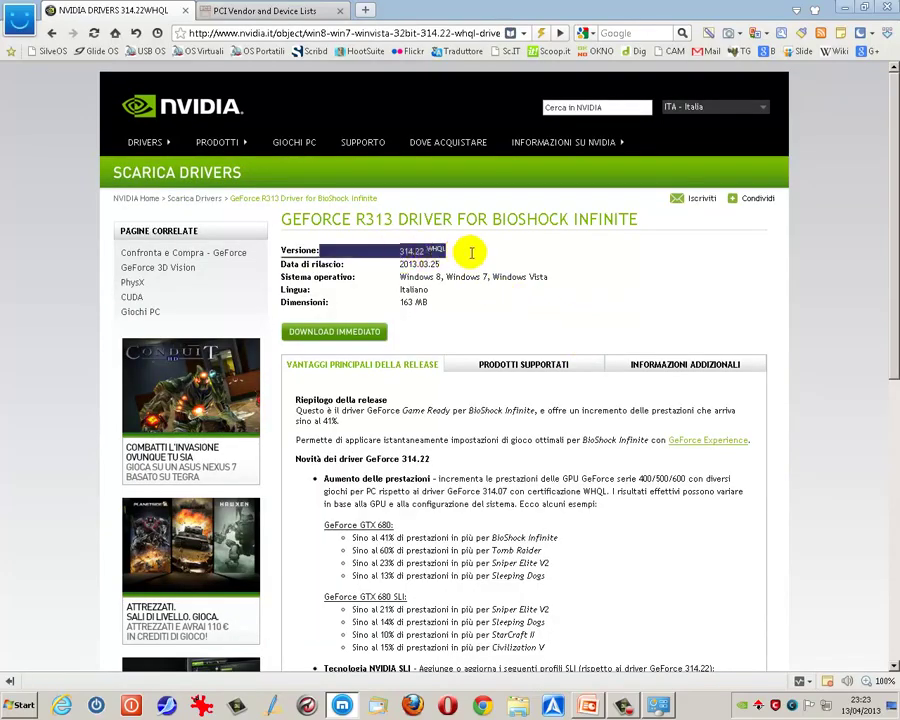
pyautogui.click(513, 254)
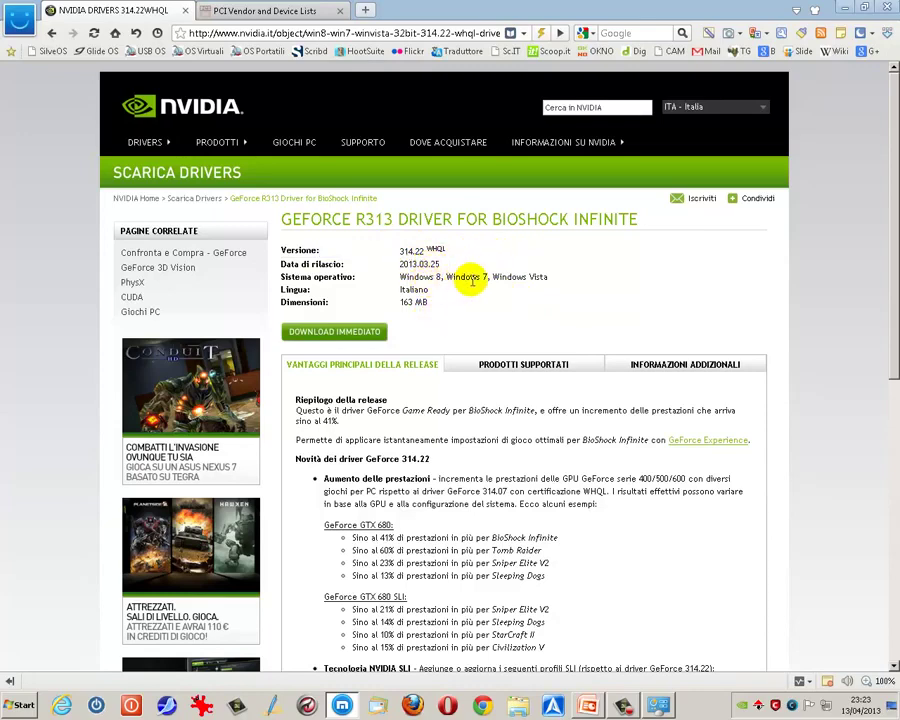
pyautogui.tripleClick(424, 300)
pyautogui.click(452, 316)
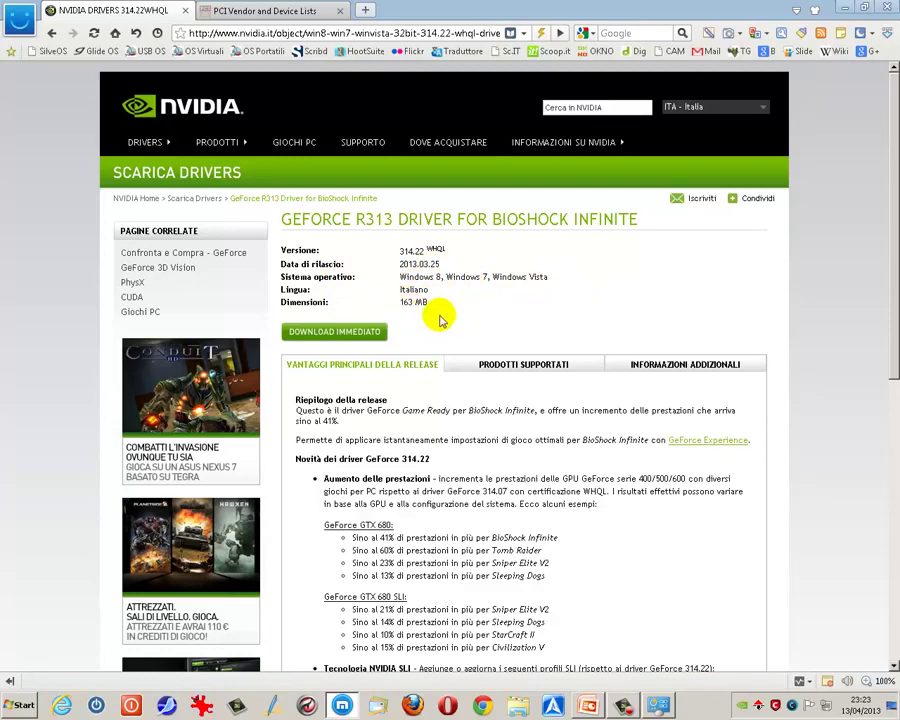
pyautogui.scroll(-5, 450, 410)
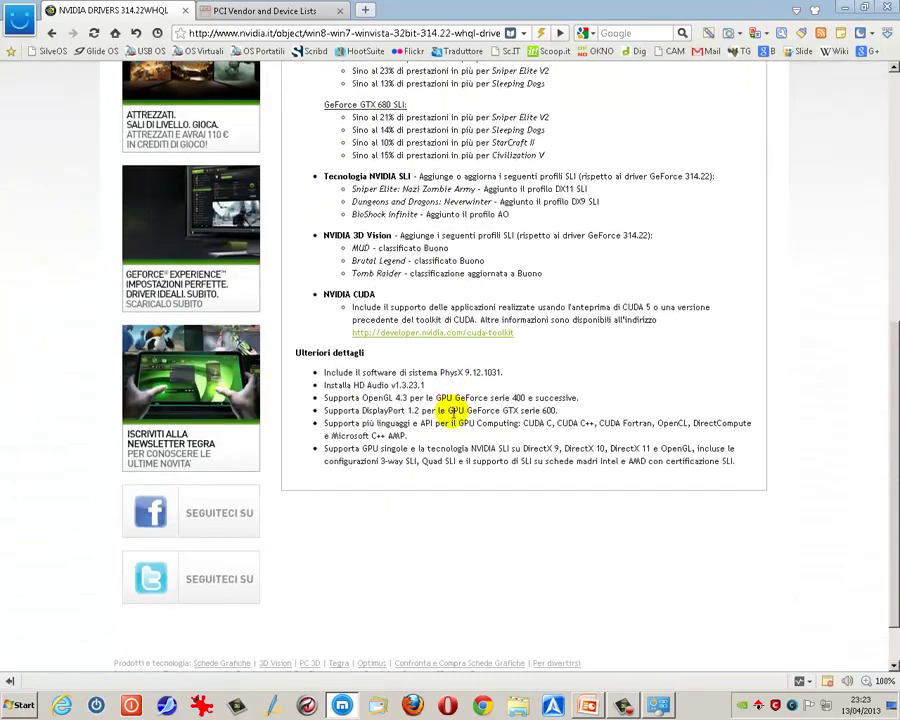
pyautogui.scroll(3, 450, 410)
pyautogui.scroll(2, 450, 410)
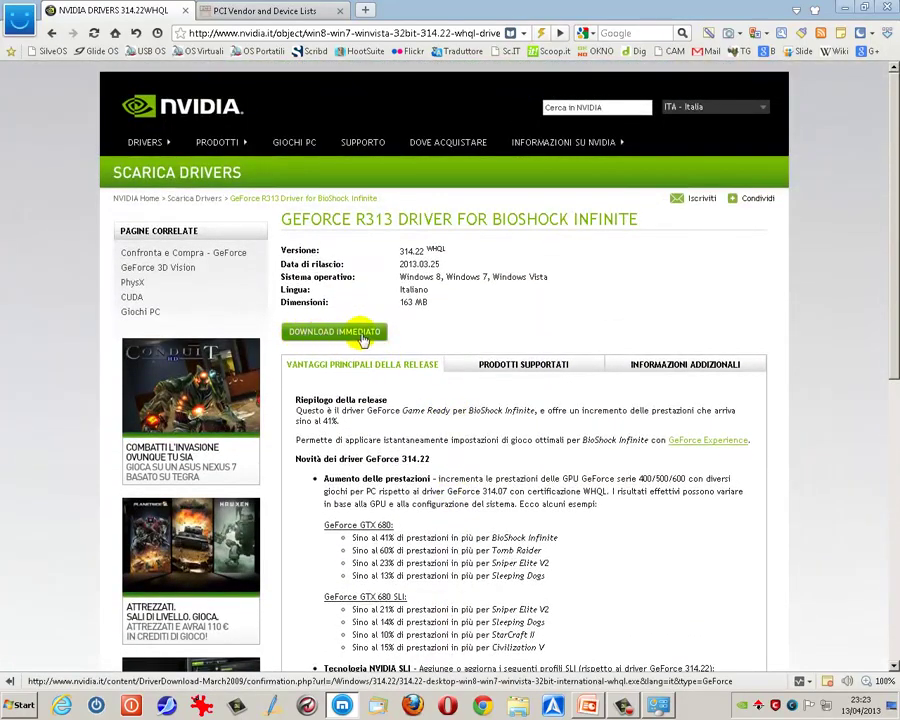
# Step: Request the immediate driver download, accept the licence terms, and cancel the file download dialog without saving
pyautogui.click(340, 333)
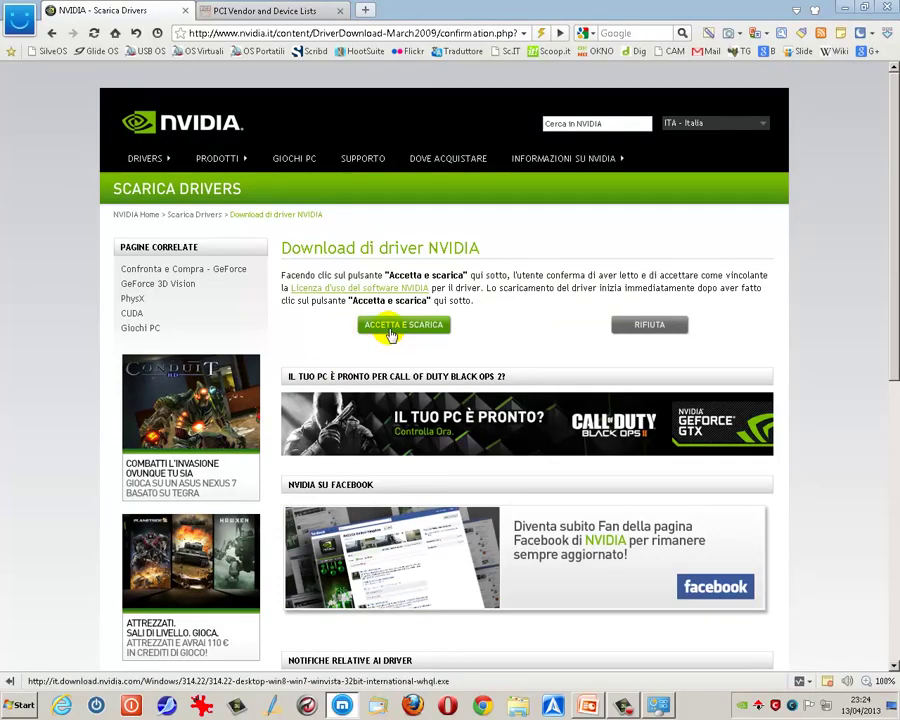
pyautogui.click(391, 330)
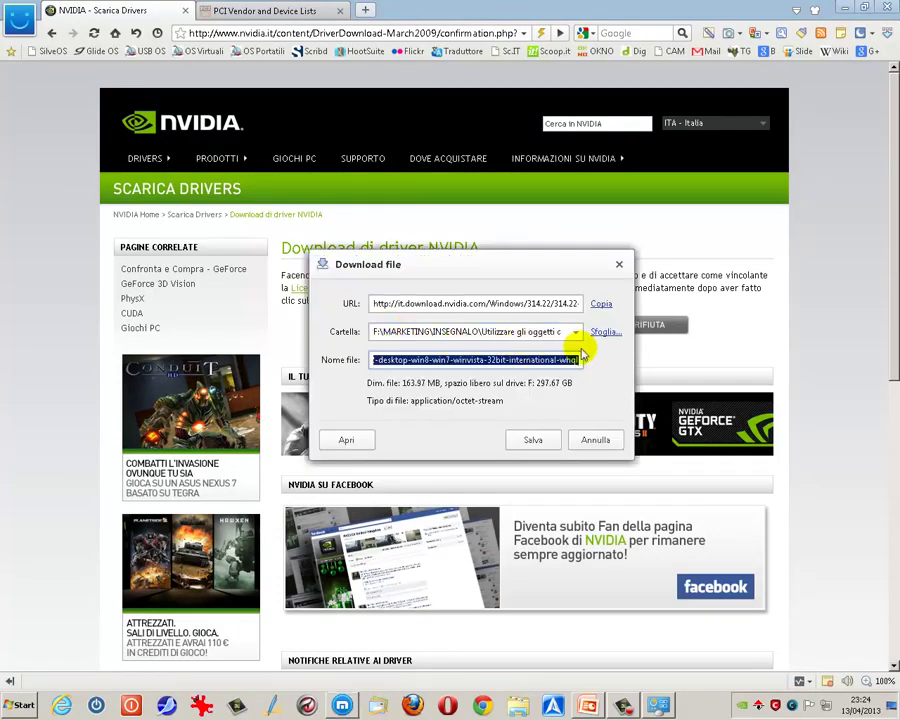
pyautogui.click(594, 442)
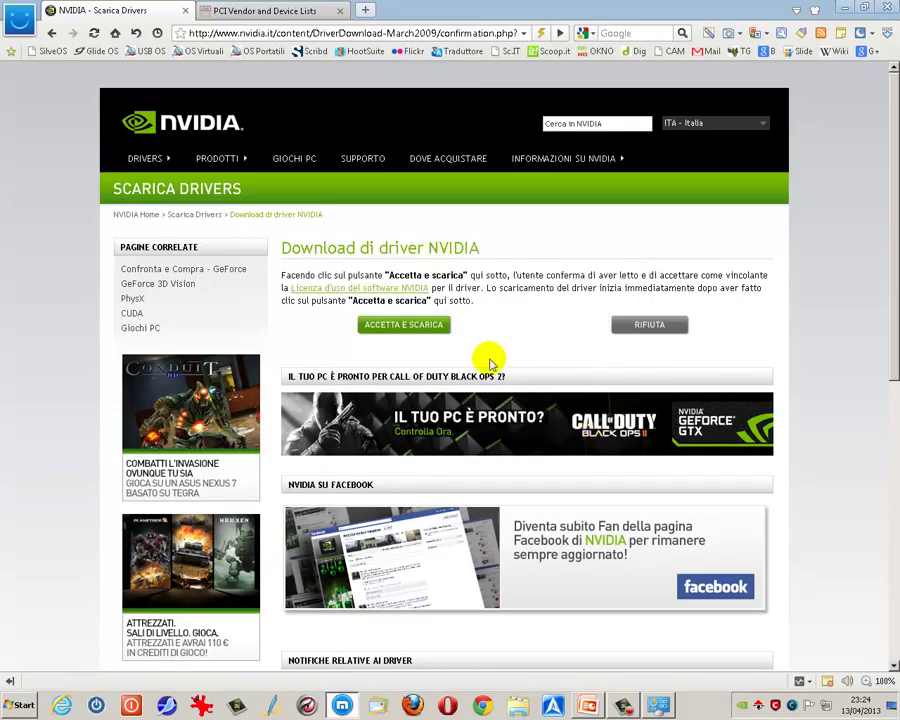
# Step: Open Device Manager (Gestione dispositivi) from the maximized Control Panel and expand the video cards category
pyautogui.click(12, 706)
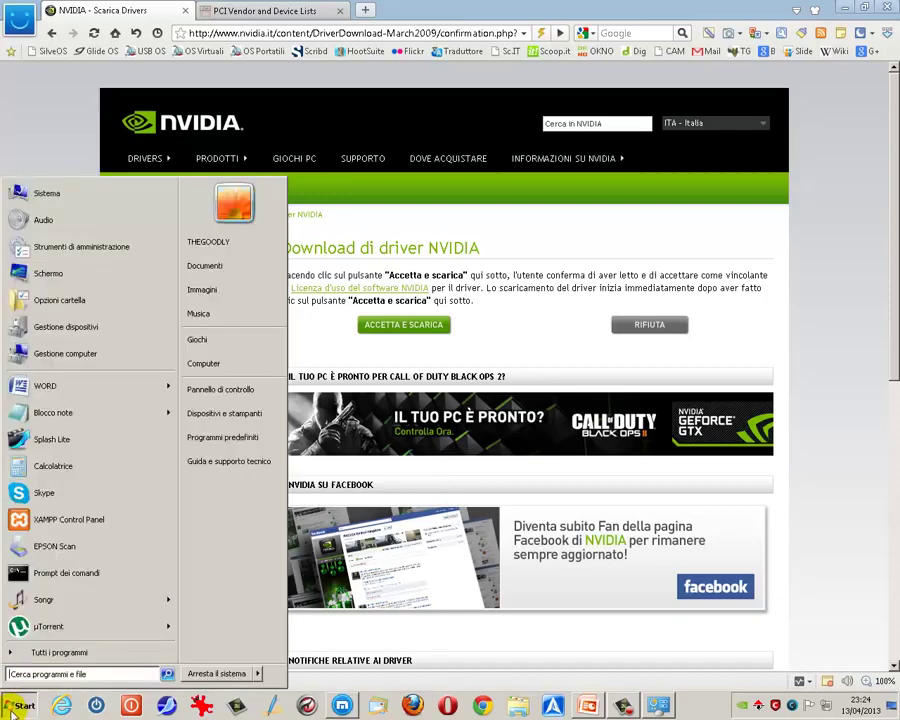
pyautogui.click(236, 399)
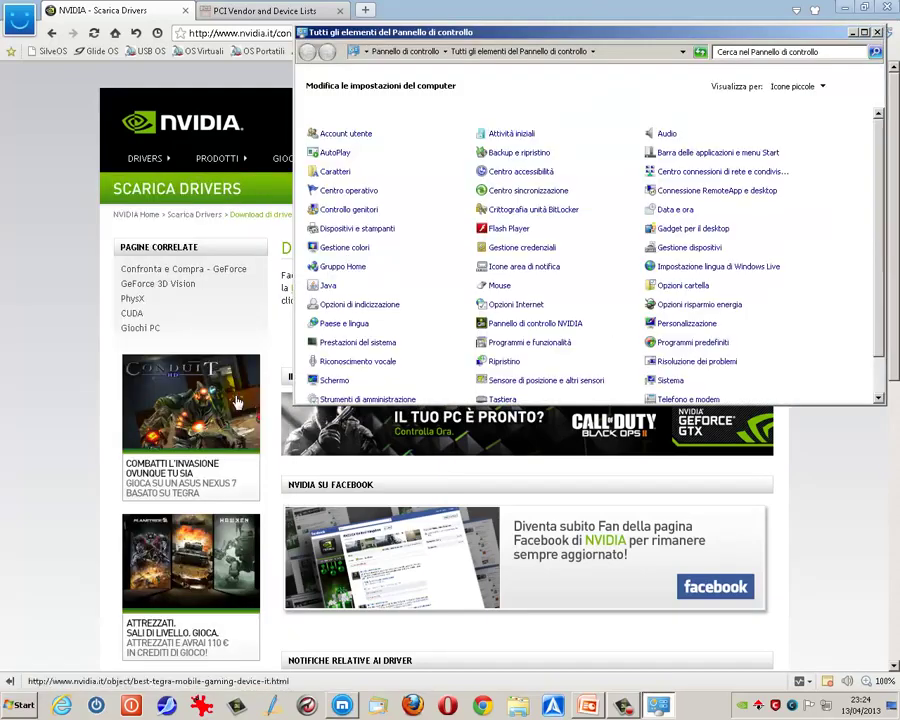
pyautogui.click(864, 32)
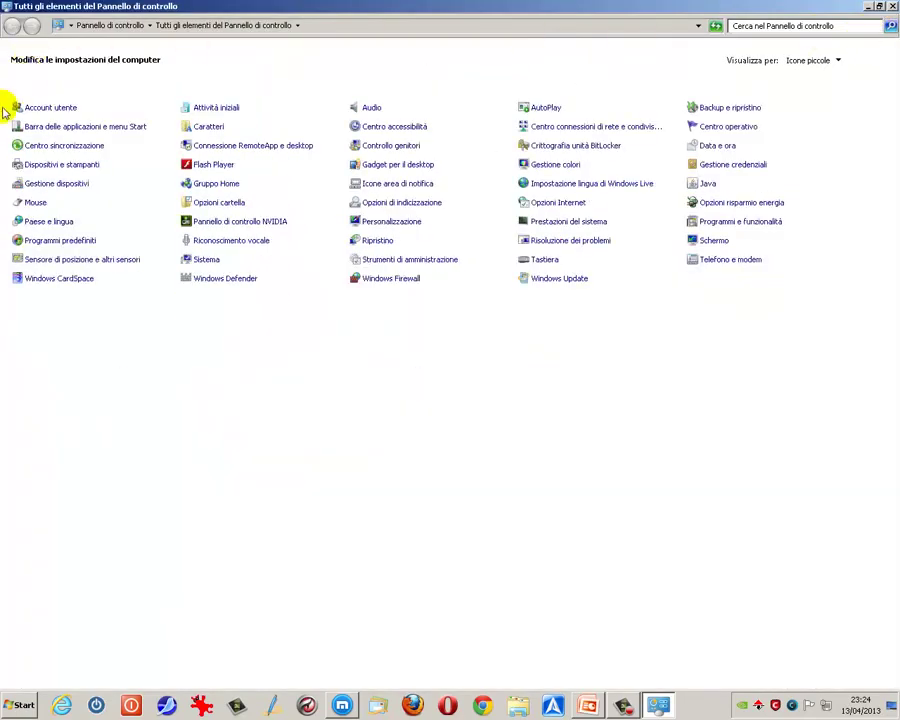
pyautogui.click(35, 185)
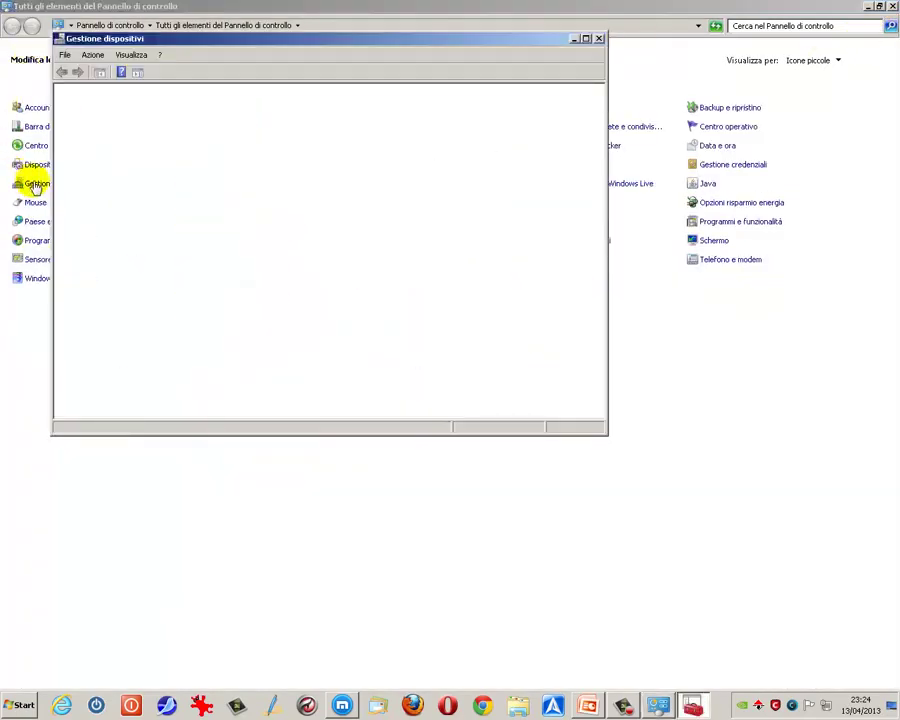
pyautogui.click(586, 40)
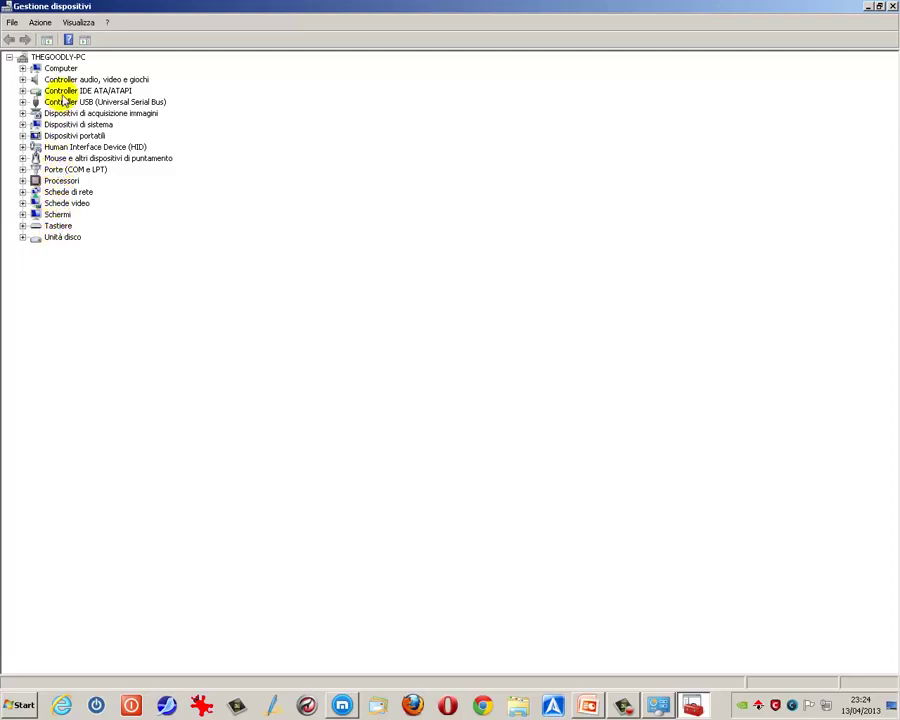
pyautogui.click(22, 203)
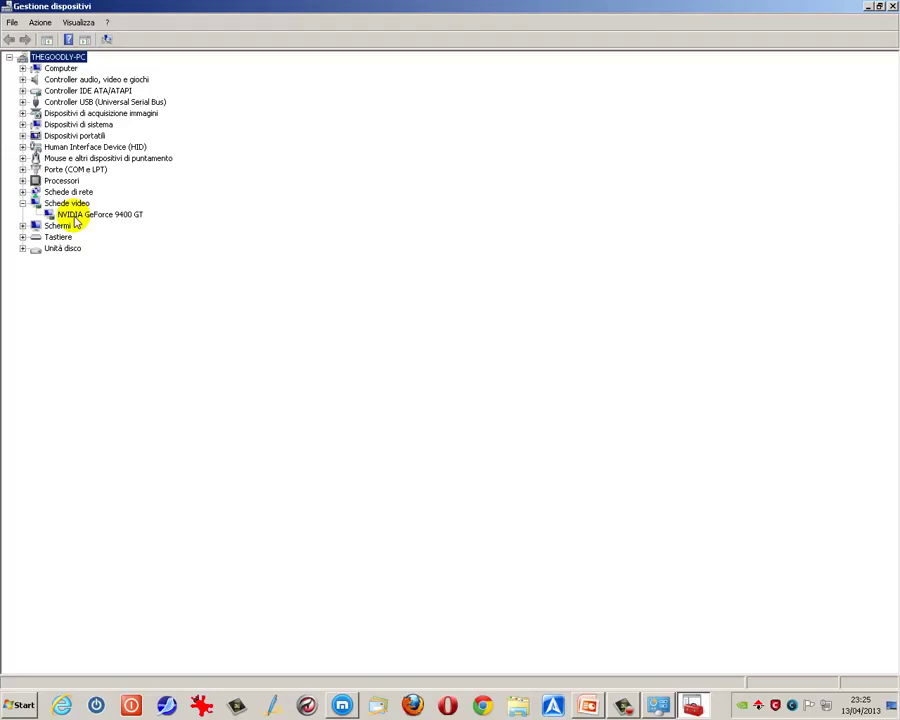
# Step: Inspect the driver search options offered by the driver update wizard for the NVIDIA GeForce 9400 GT, and cancel the wizard
pyautogui.rightClick(76, 218)
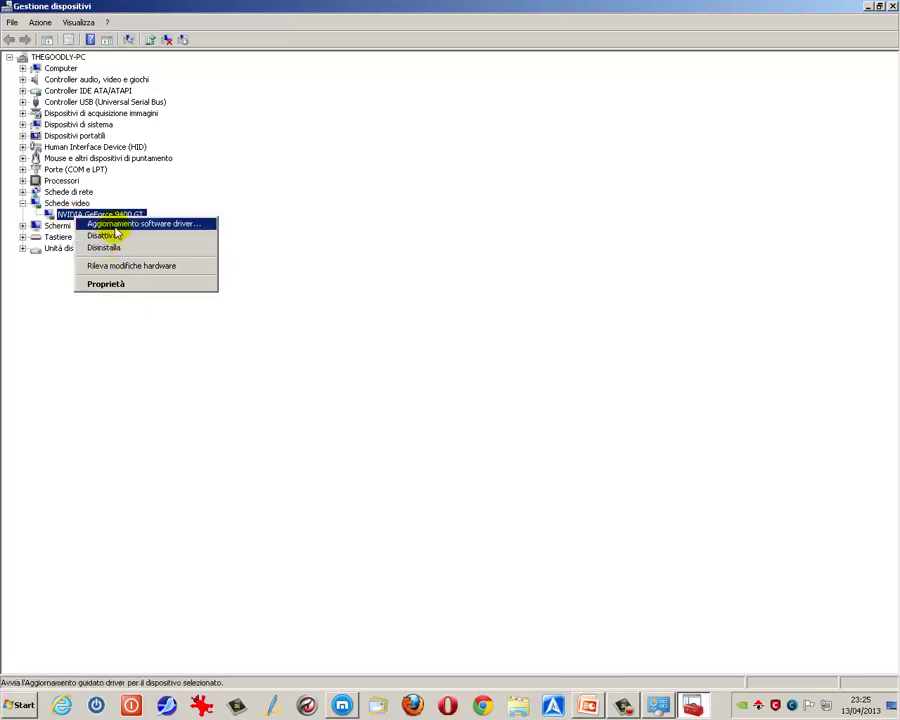
pyautogui.click(118, 226)
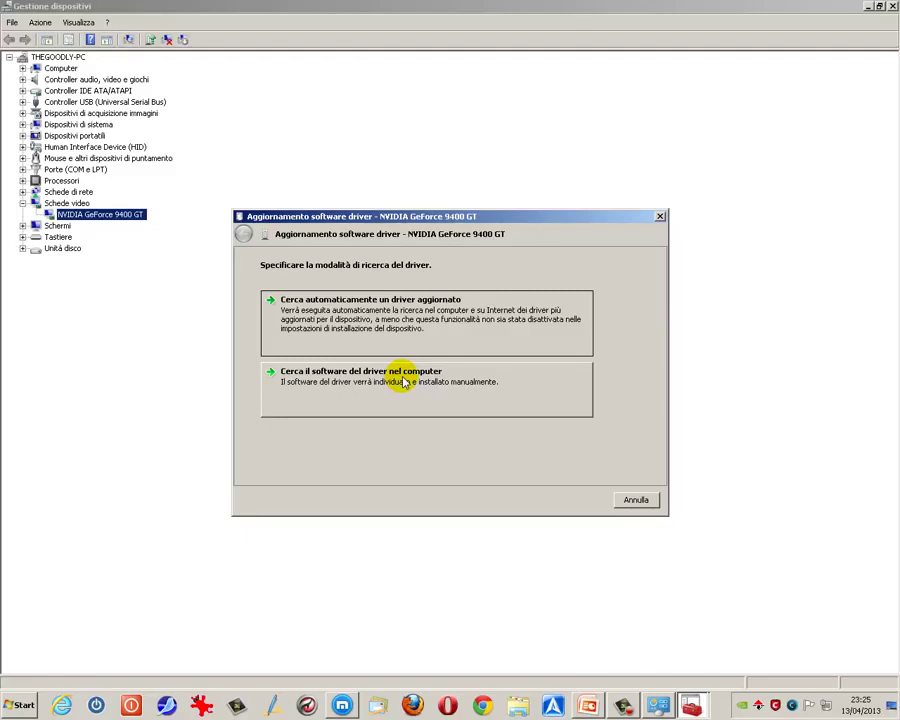
pyautogui.press('Escape')
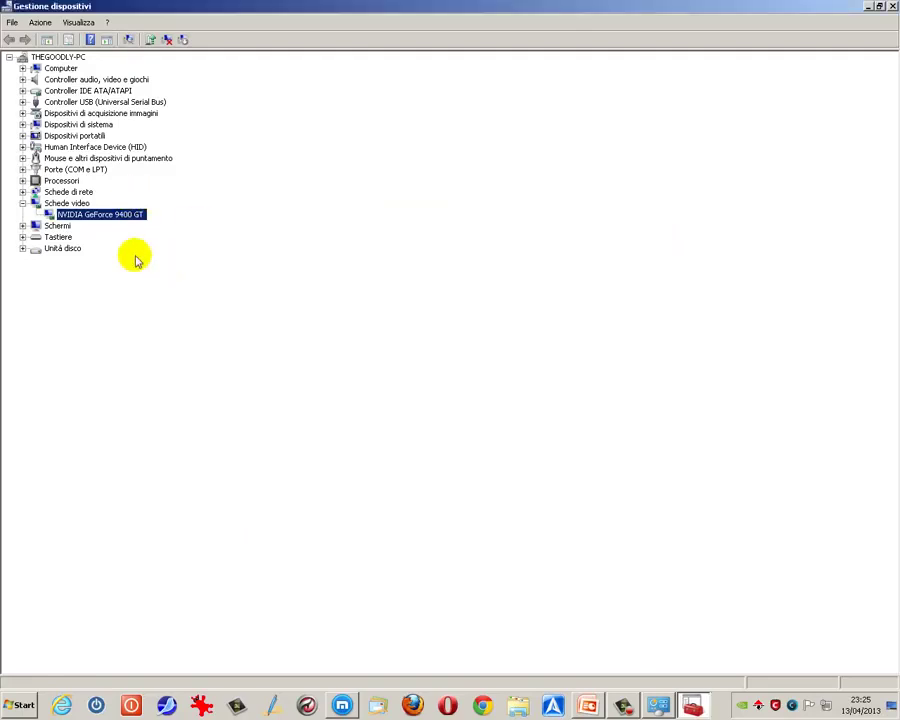
# Step: Open the properties of the NVIDIA GeForce 9400 GT and check its device status
pyautogui.rightClick(86, 215)
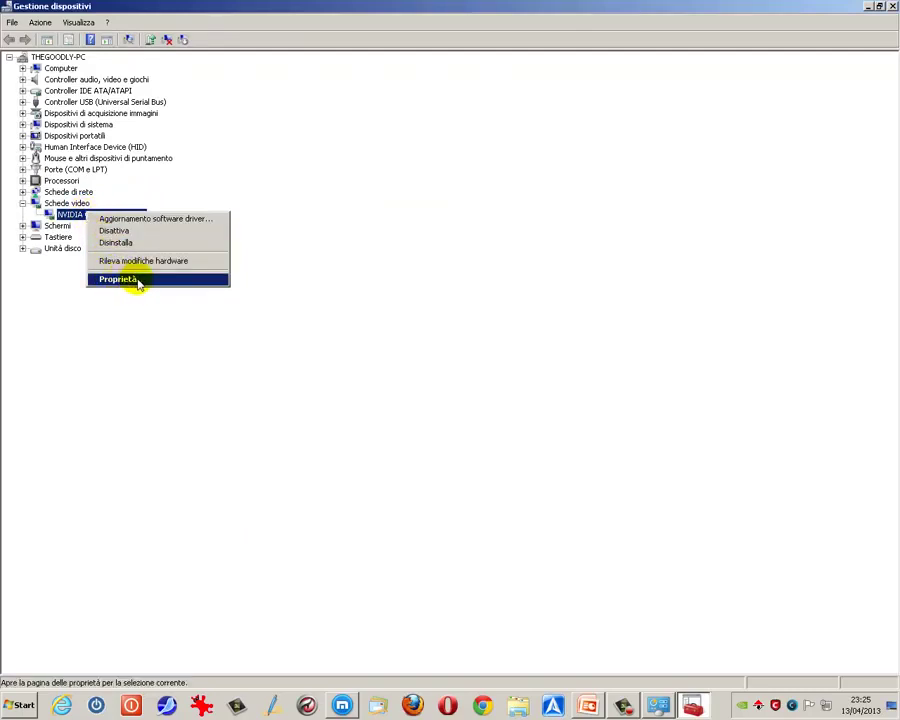
pyautogui.click(170, 279)
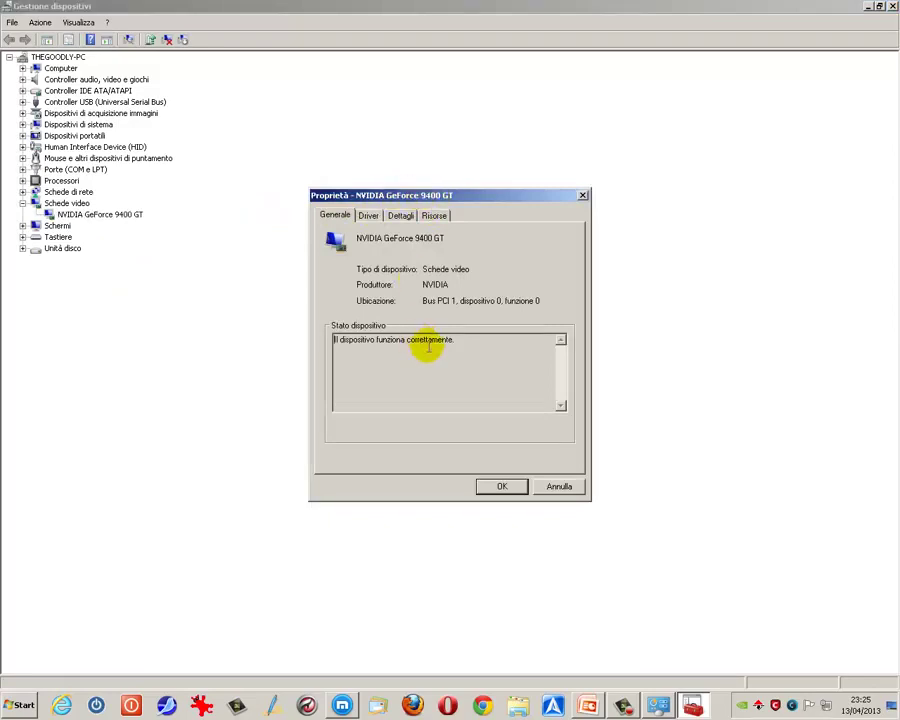
pyautogui.moveTo(456, 343); pyautogui.dragTo(321, 341)
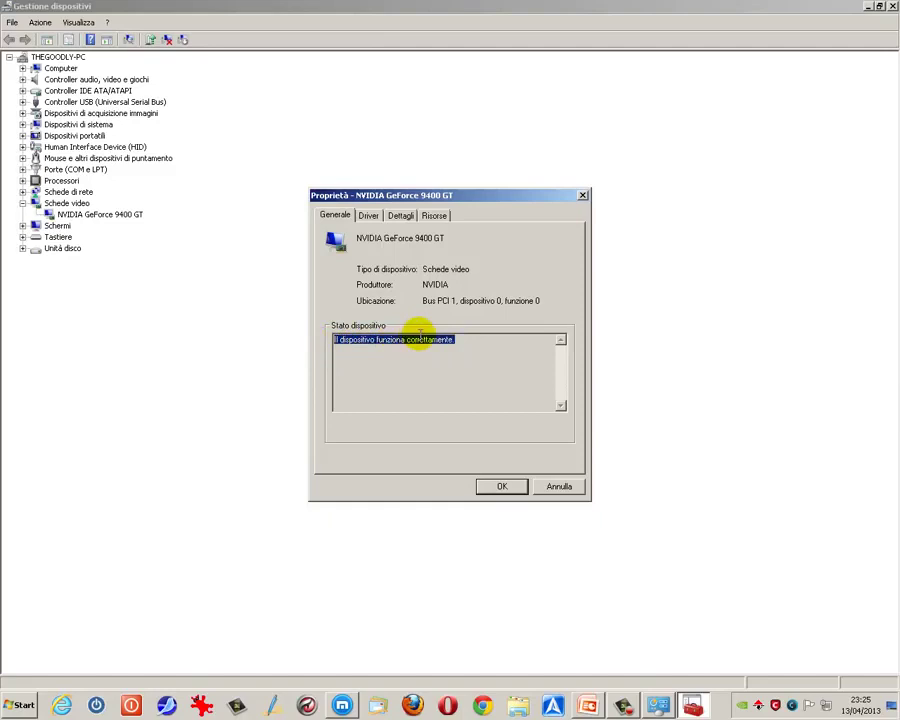
# Step: Examine the video card's driver provider, date and version, and look through the list of installed driver files
pyautogui.click(370, 217)
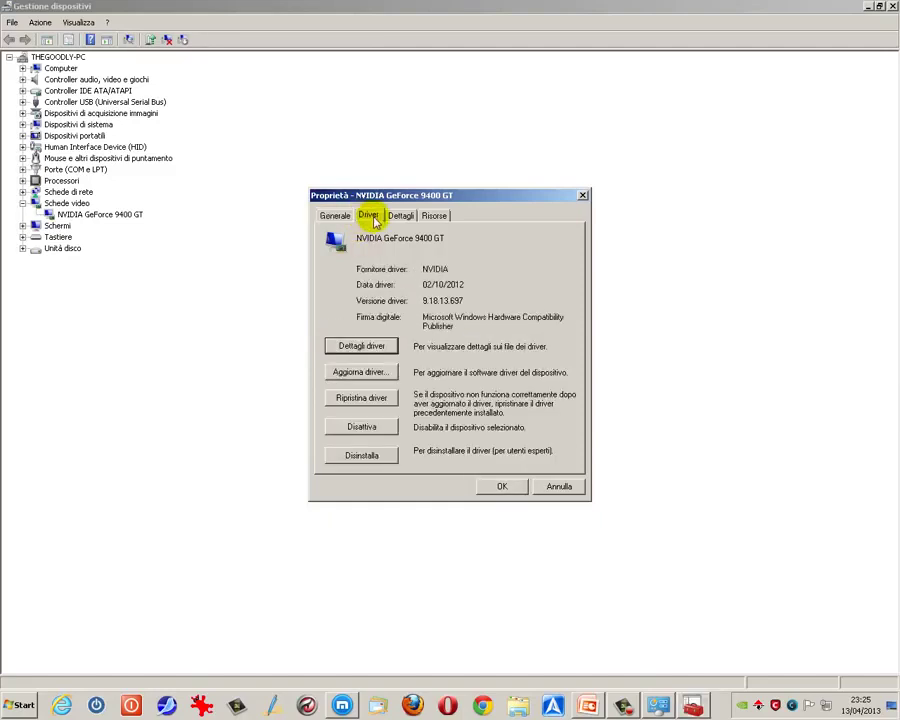
pyautogui.click(360, 348)
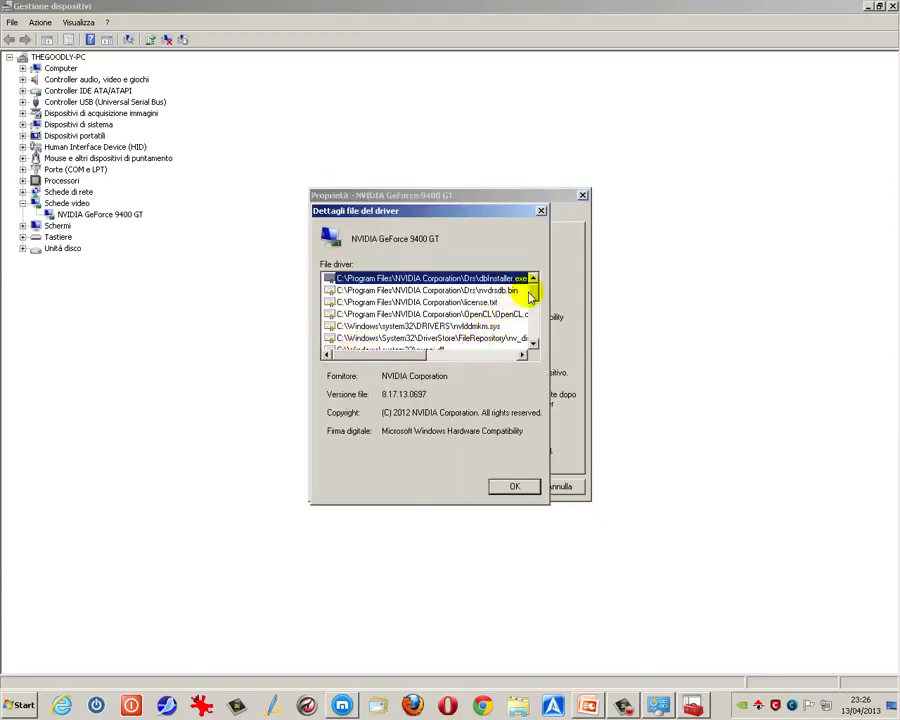
pyautogui.moveTo(531, 296); pyautogui.dragTo(458, 315)
pyautogui.click(514, 485)
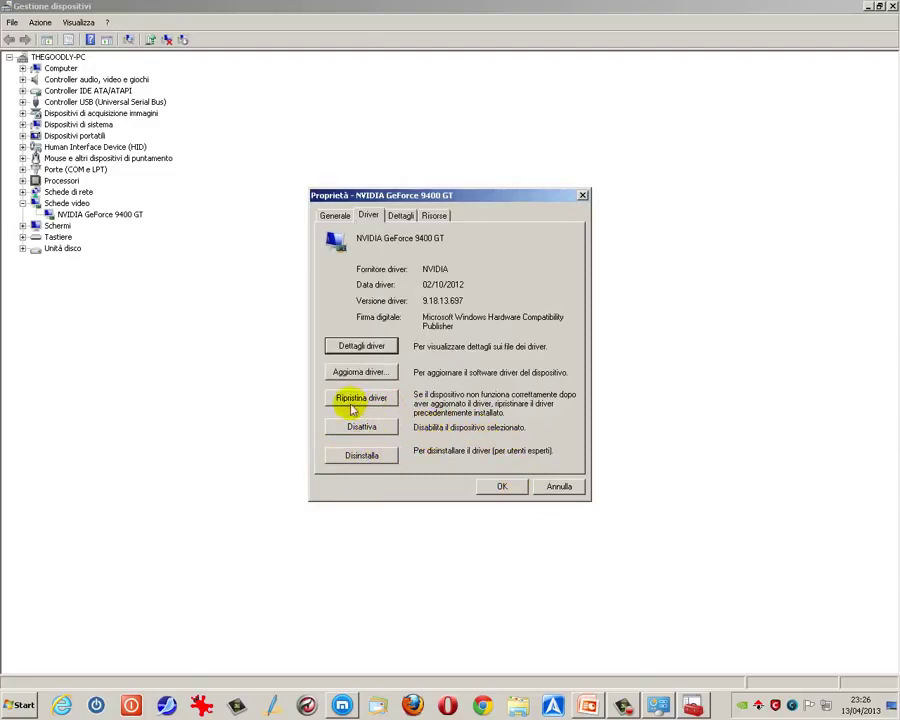
# Step: Start a driver update from the card's properties, view the option to search for driver software on the computer, and cancel
pyautogui.click(348, 374)
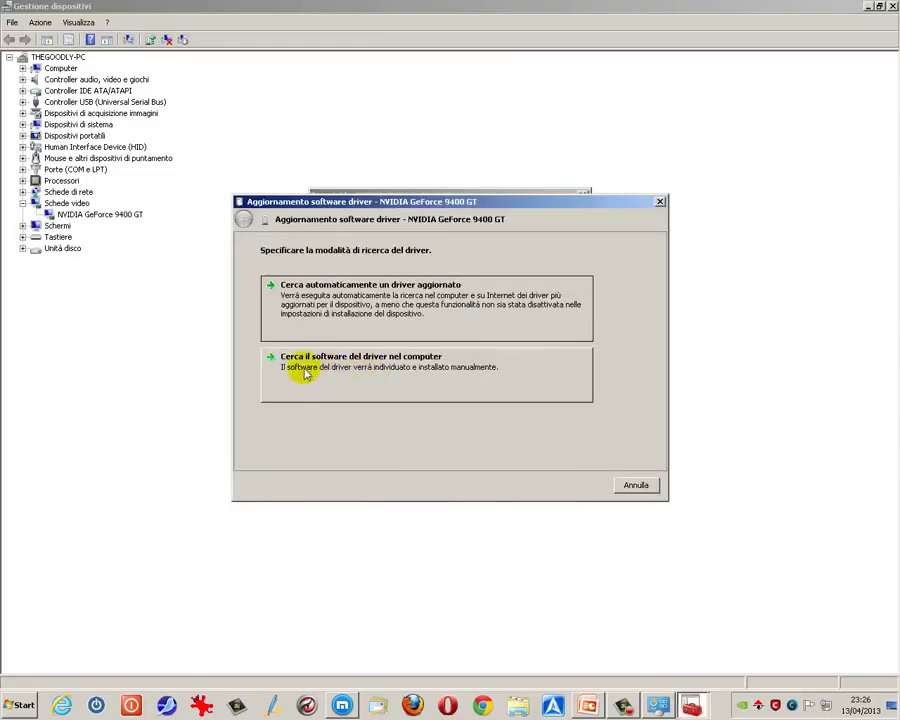
pyautogui.click(436, 372)
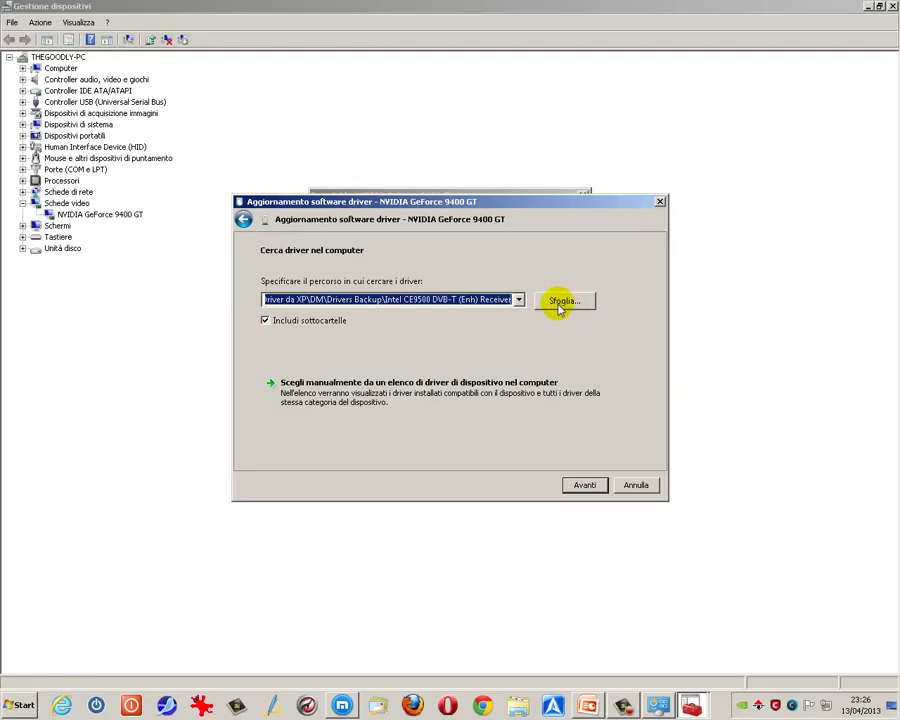
pyautogui.click(637, 487)
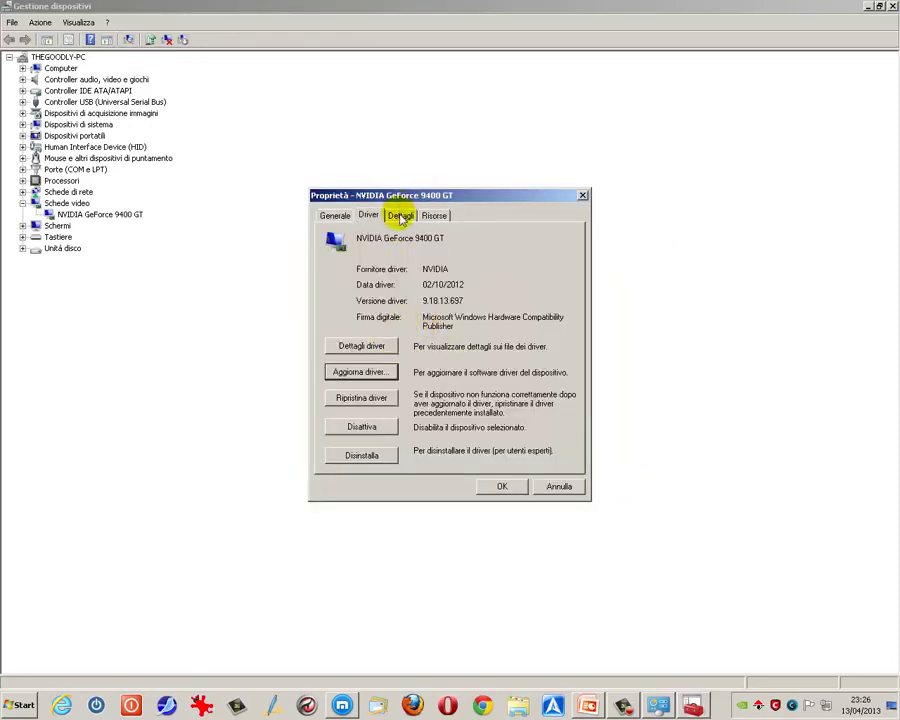
# Step: Display the video card's hardware IDs (ID hardware) in its property details
pyautogui.click(401, 217)
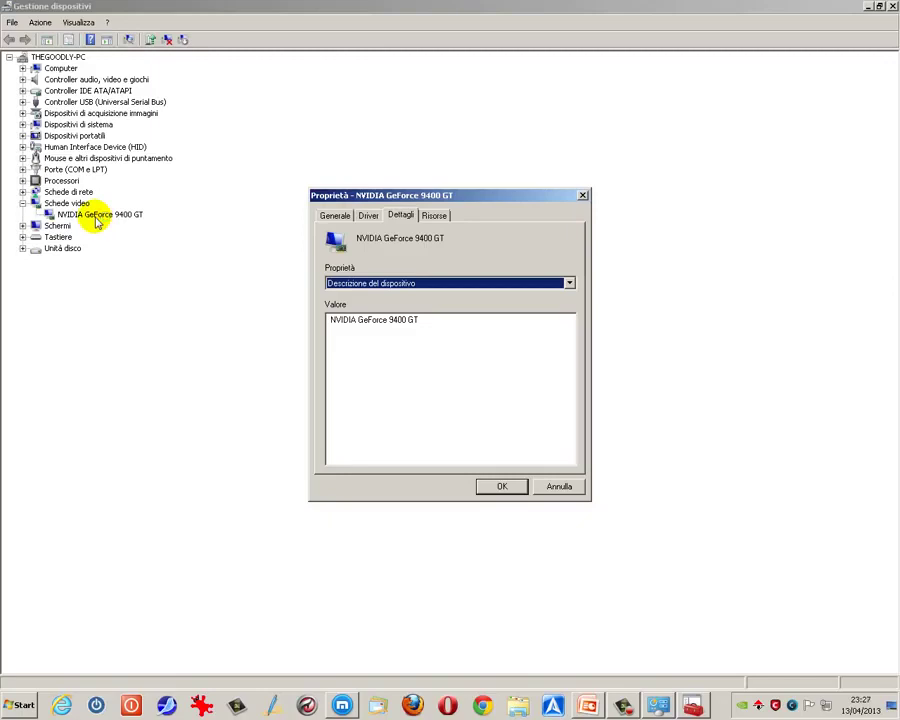
pyautogui.click(569, 283)
pyautogui.click(415, 305)
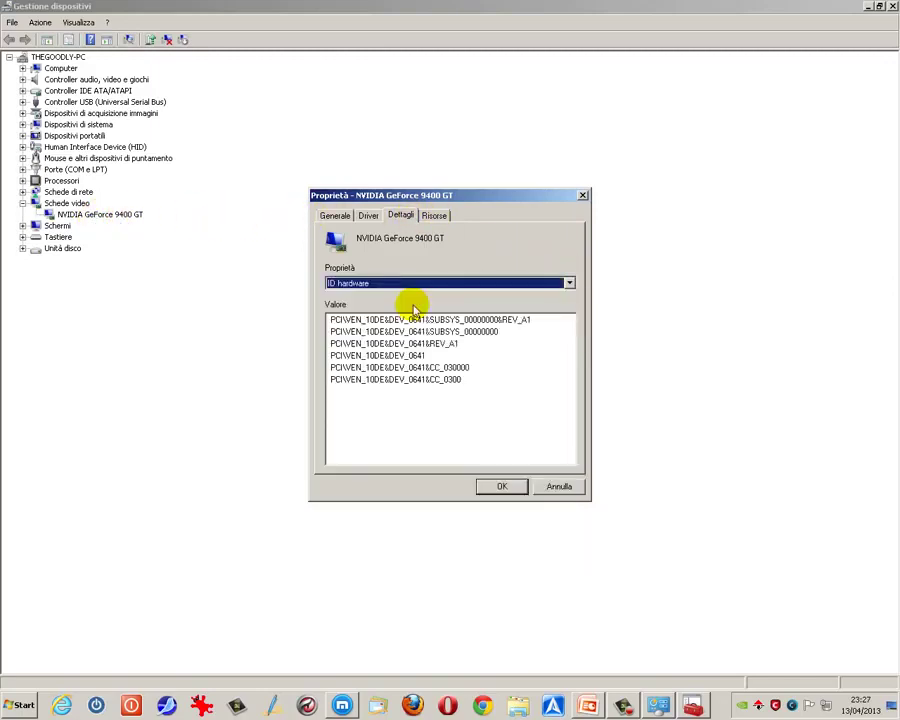
pyautogui.click(488, 325)
pyautogui.click(490, 331)
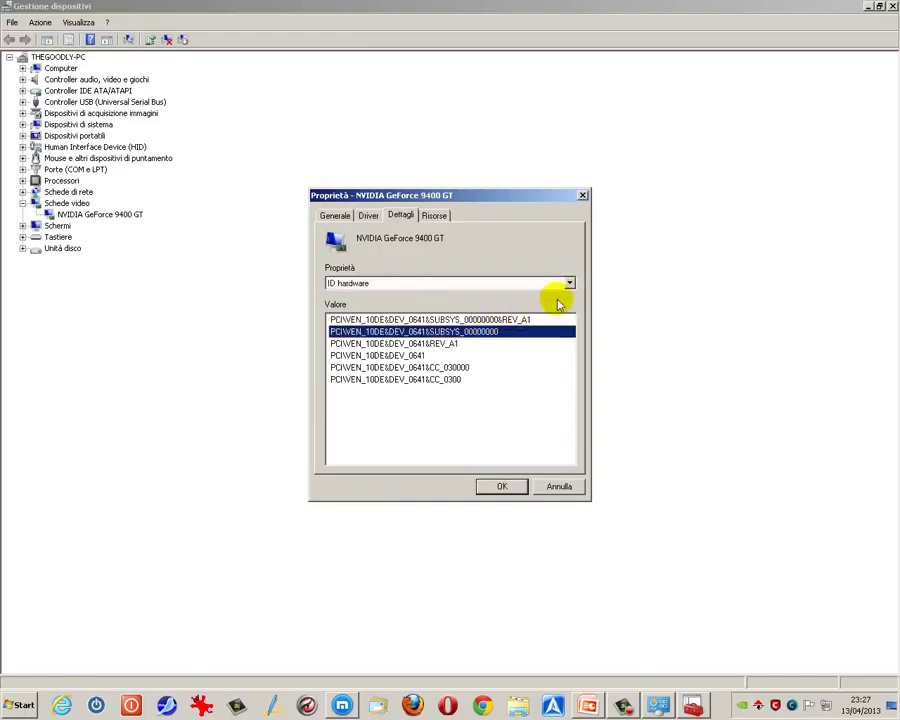
# Step: Look through other detail properties of the card: ID compatibili, Produttore, Criteri di rimozione and Codice problema
pyautogui.click(568, 283)
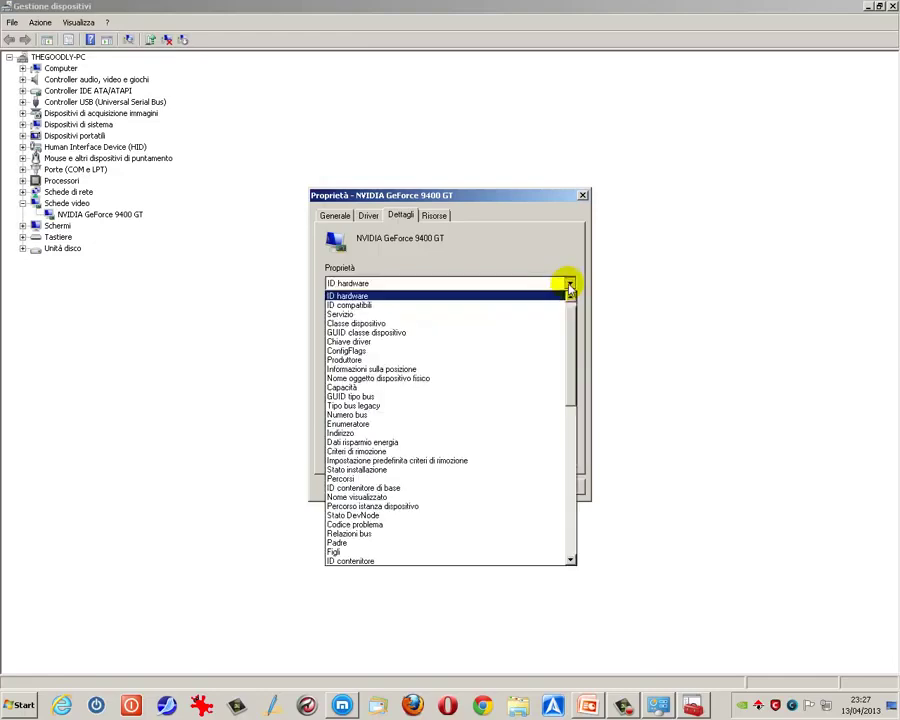
pyautogui.click(364, 305)
pyautogui.click(378, 331)
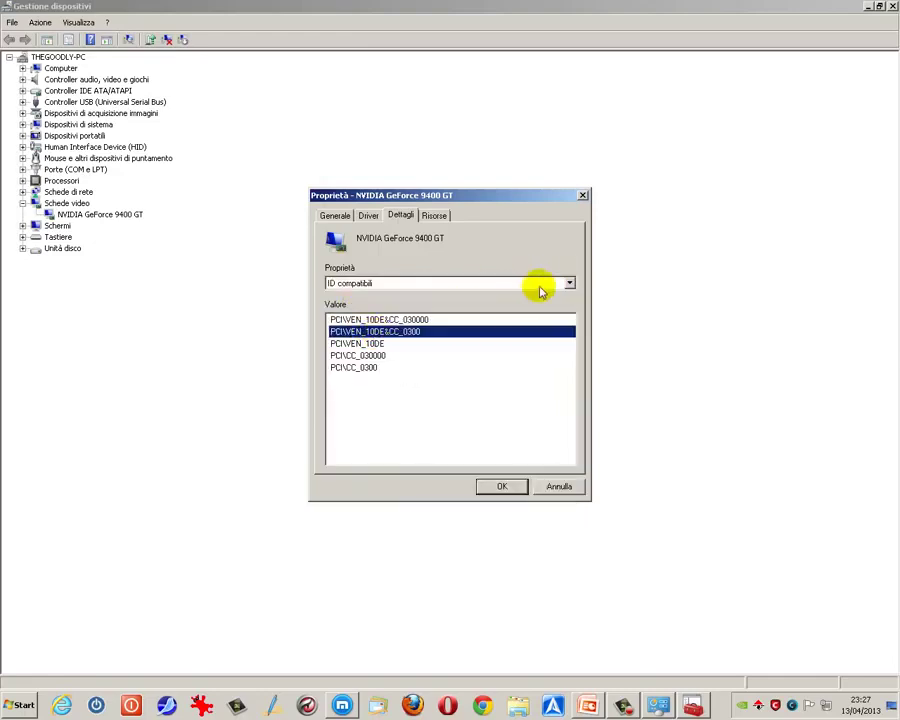
pyautogui.click(568, 283)
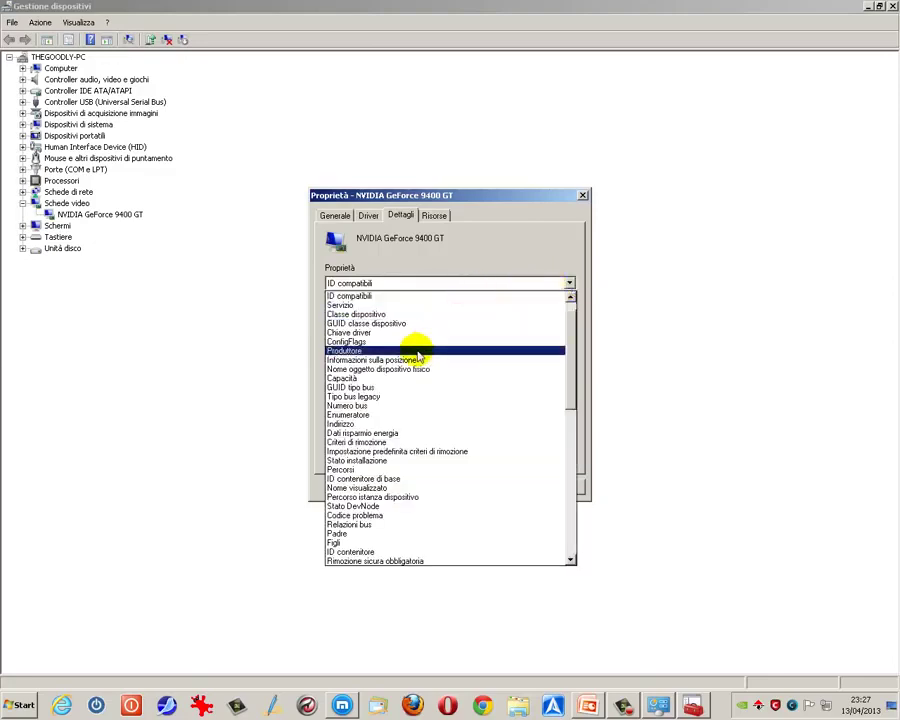
pyautogui.click(423, 346)
pyautogui.click(568, 283)
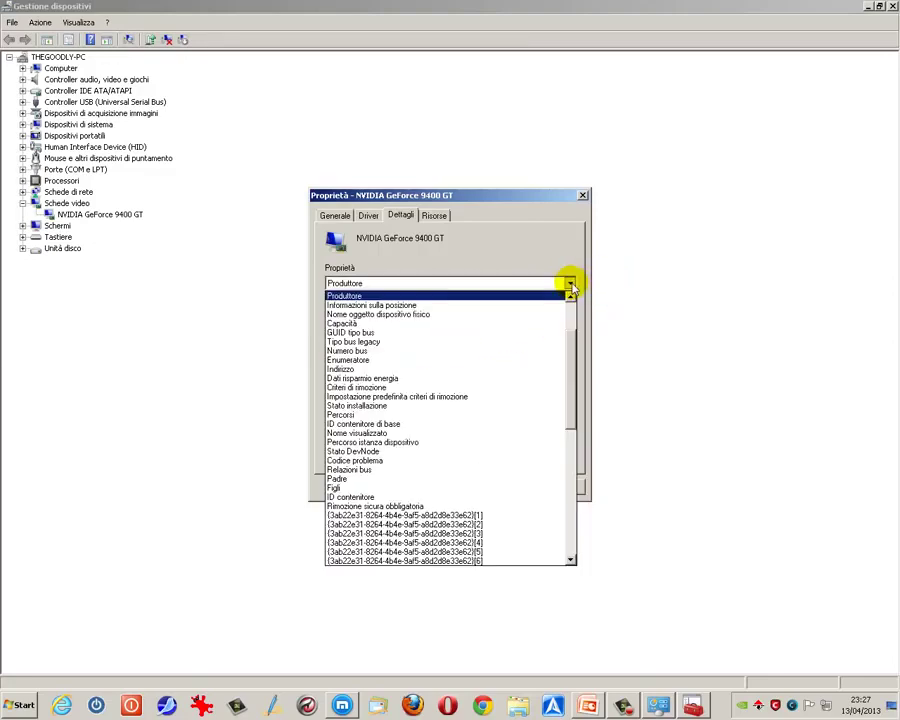
pyautogui.click(444, 378)
pyautogui.click(568, 283)
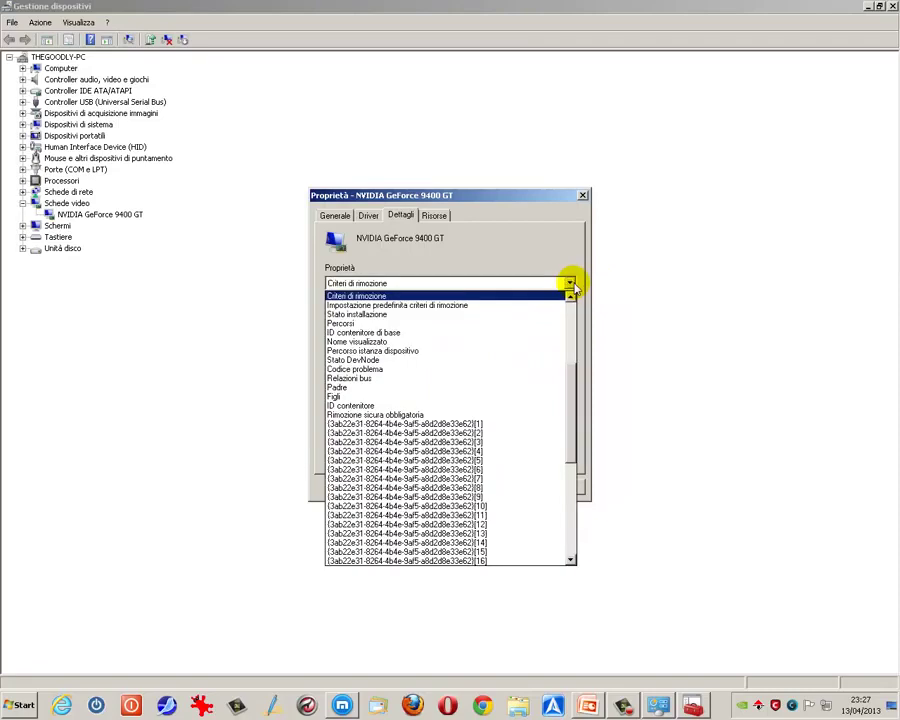
pyautogui.click(420, 370)
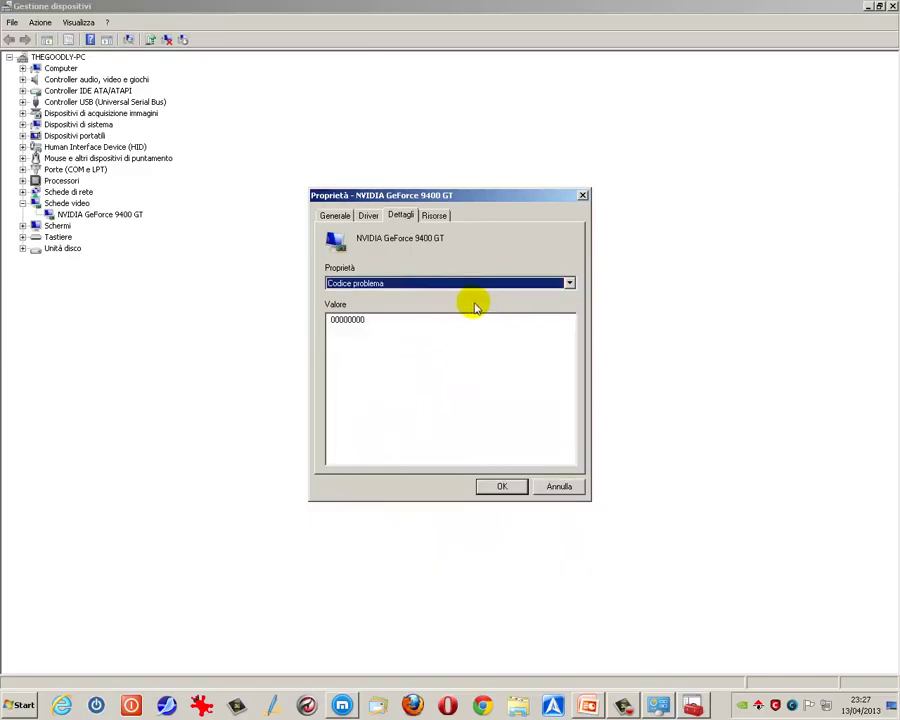
# Step: Display the ID hardware property again and copy the value PCI\VEN_10DE&DEV_0641
pyautogui.click(568, 283)
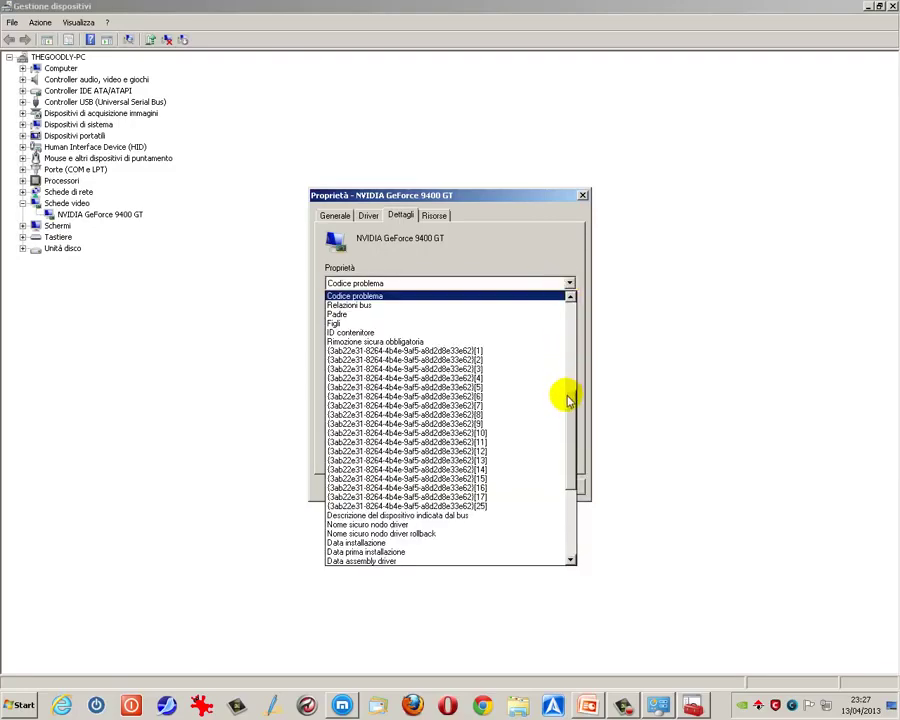
pyautogui.moveTo(567, 400); pyautogui.dragTo(528, 295)
pyautogui.click(396, 307)
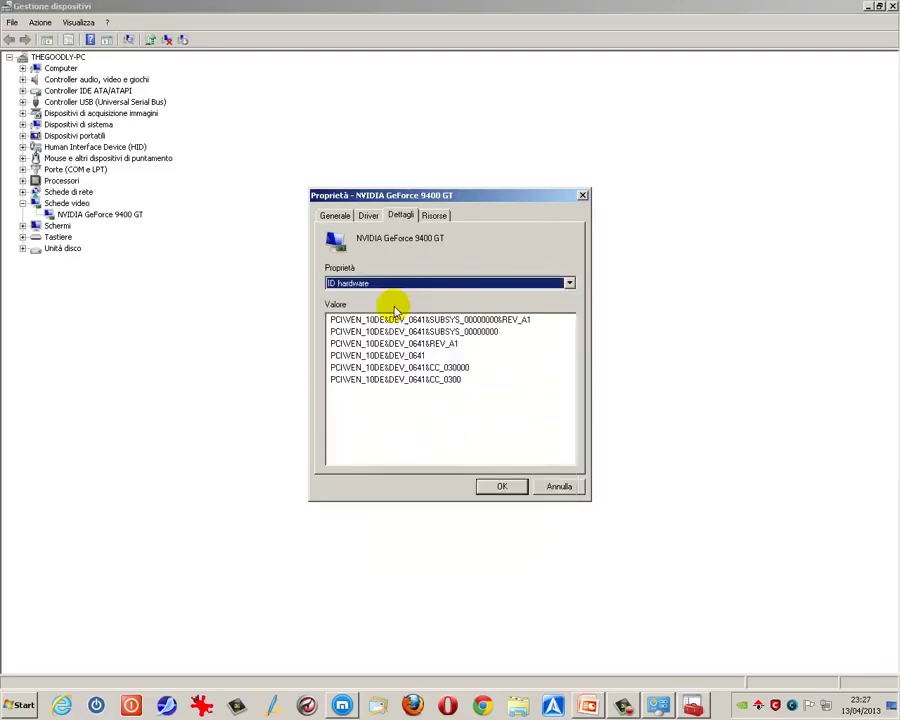
pyautogui.click(328, 356)
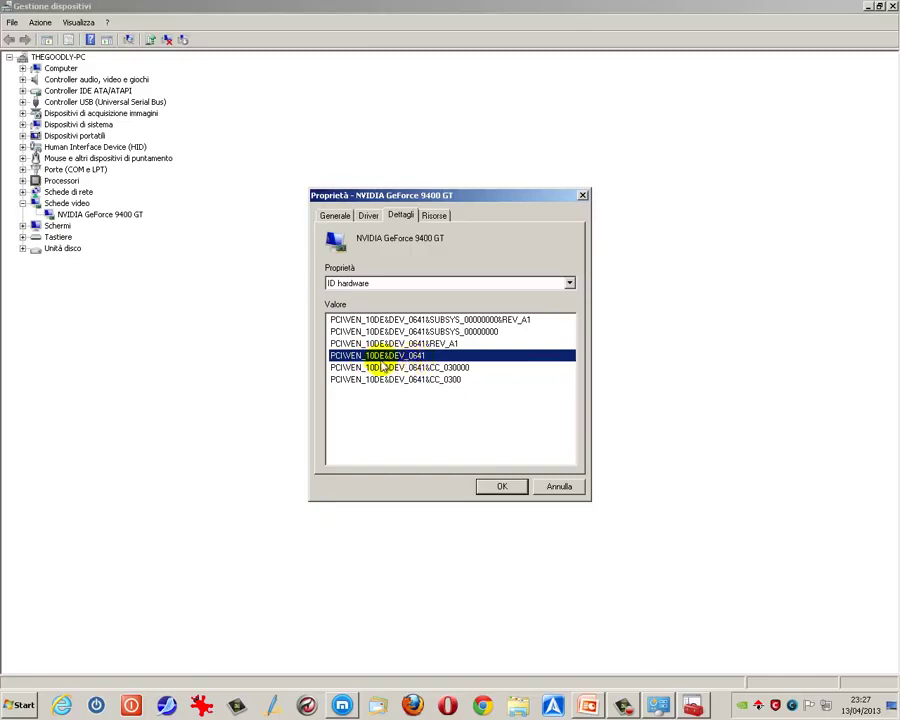
pyautogui.rightClick(427, 357)
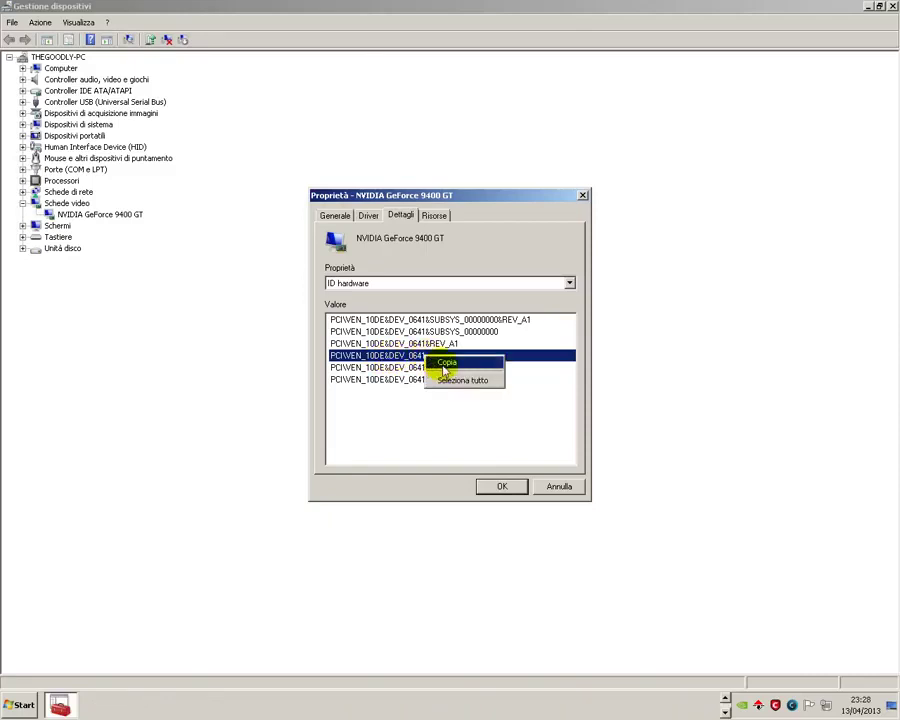
pyautogui.click(446, 364)
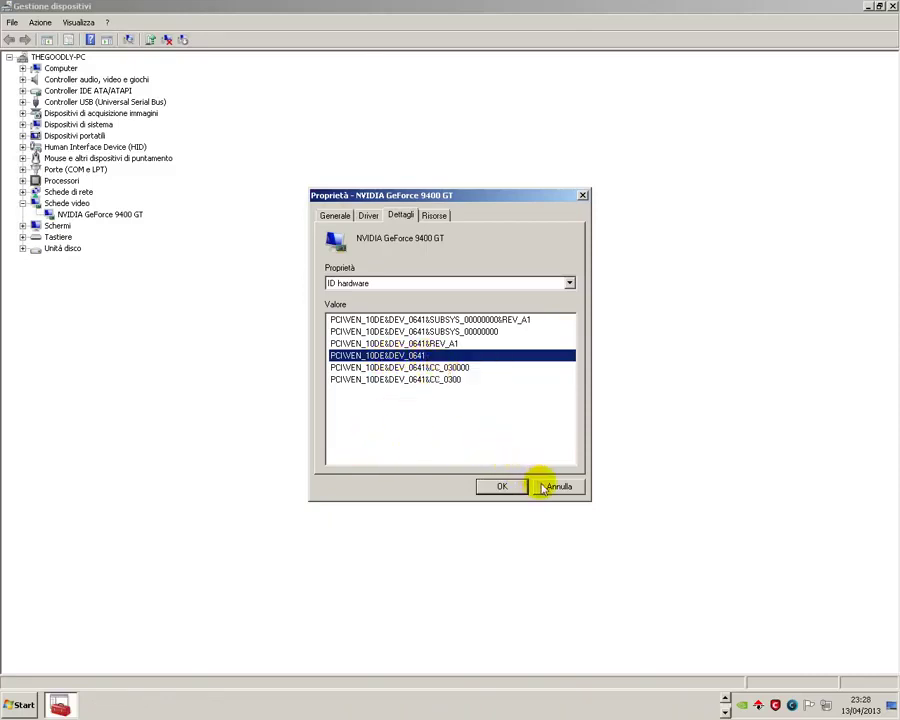
# Step: Switch to the web browser and search Google for the copied hardware ID, using the suggestion "pci ven_10de&dev_0641"
pyautogui.click(716, 700)
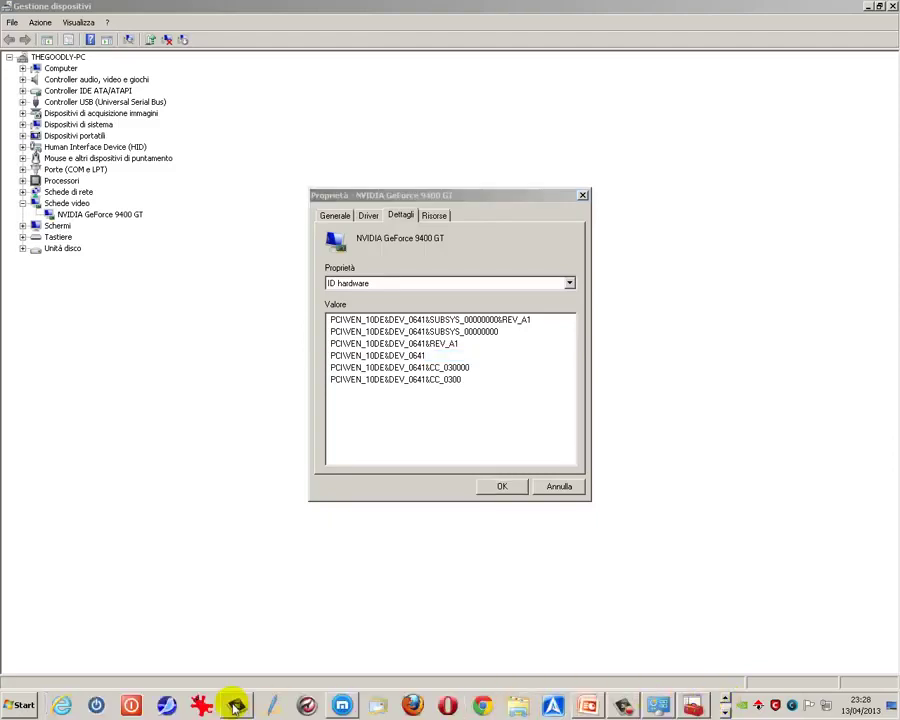
pyautogui.click(306, 705)
pyautogui.rightClick(282, 290)
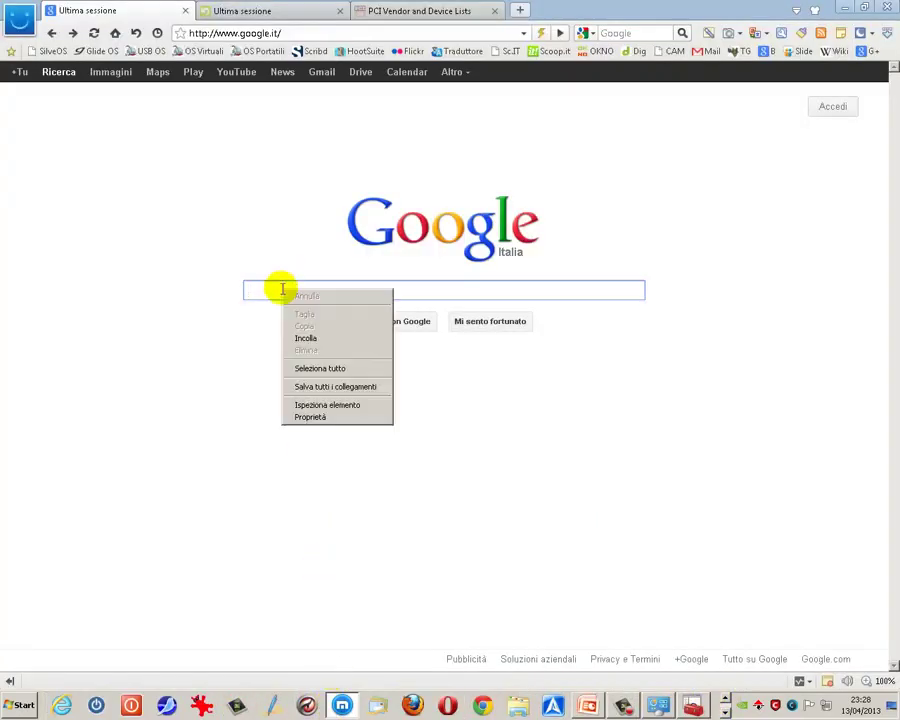
pyautogui.click(303, 338)
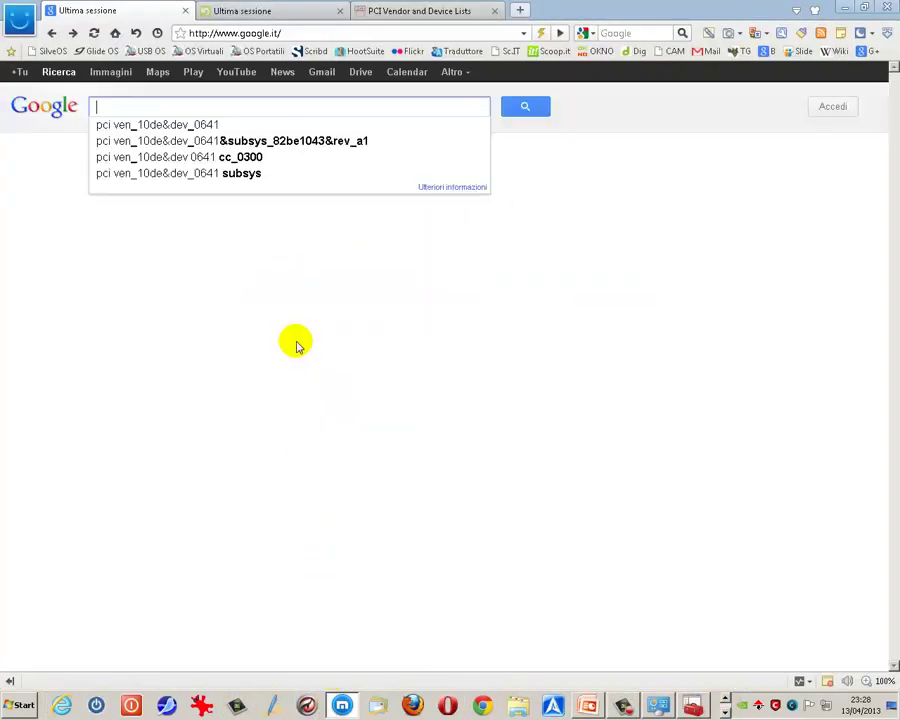
pyautogui.click(228, 126)
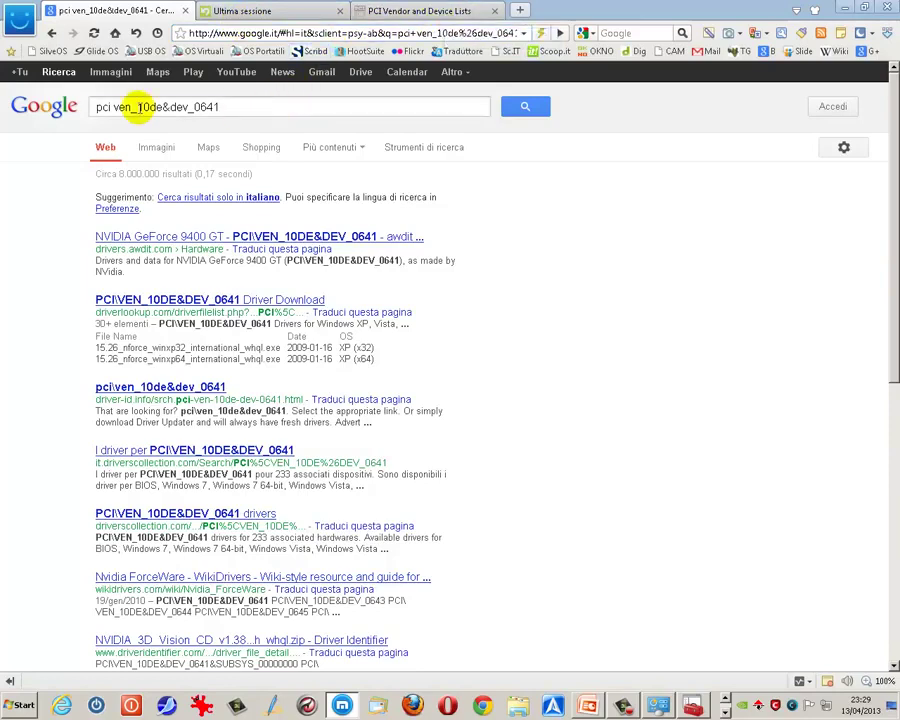
# Step: Copy the vendor code 10de from the Google search query
pyautogui.moveTo(139, 106); pyautogui.dragTo(160, 107)
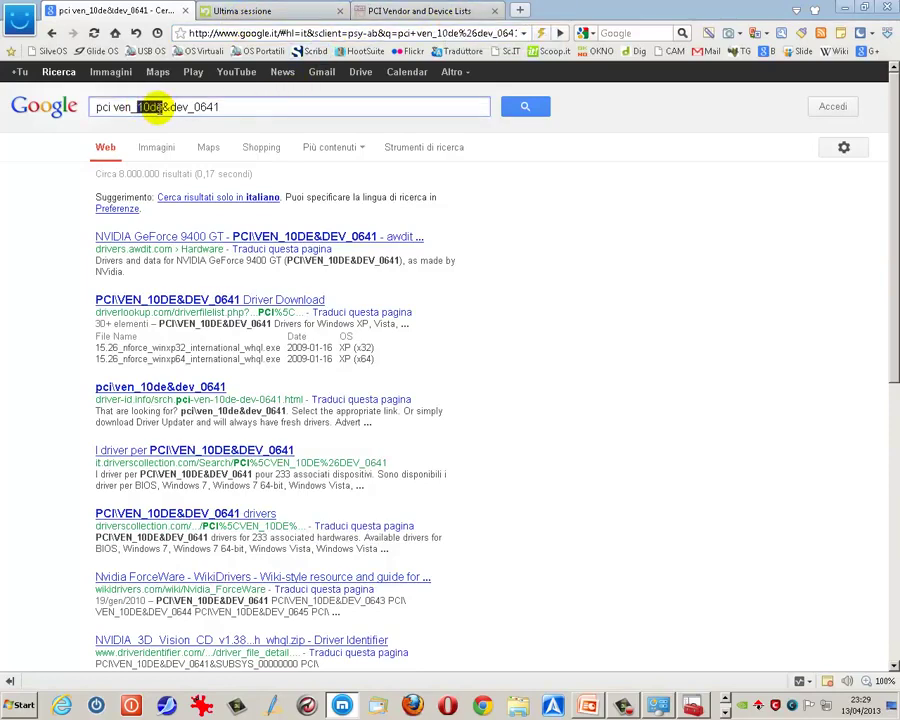
pyautogui.rightClick(158, 107)
pyautogui.click(168, 147)
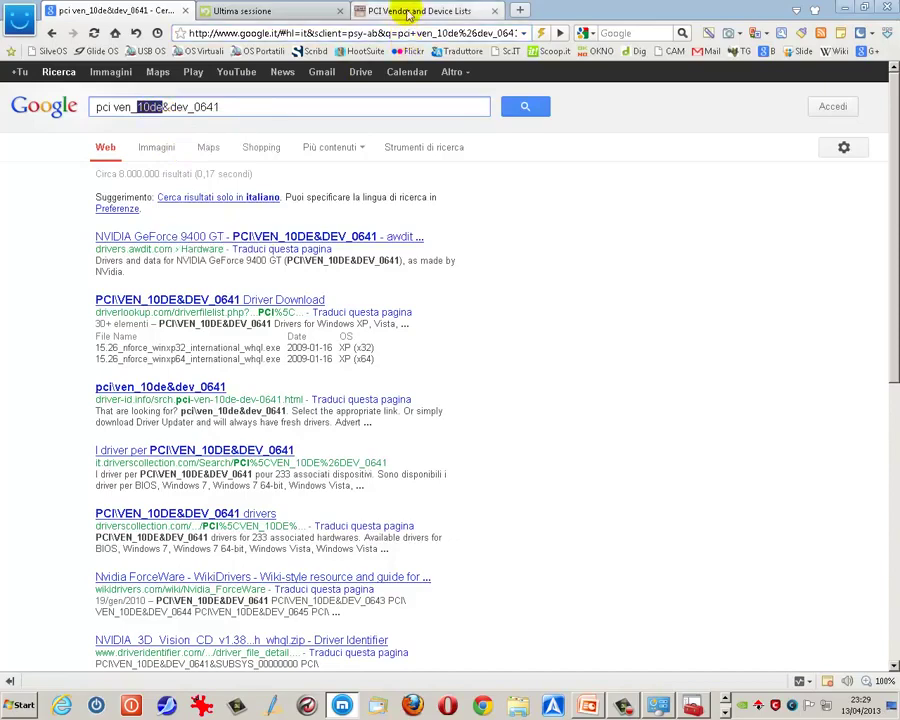
# Step: Switch to the PCIDatabase.com page and run a vendor search for the copied code 10de
pyautogui.click(406, 12)
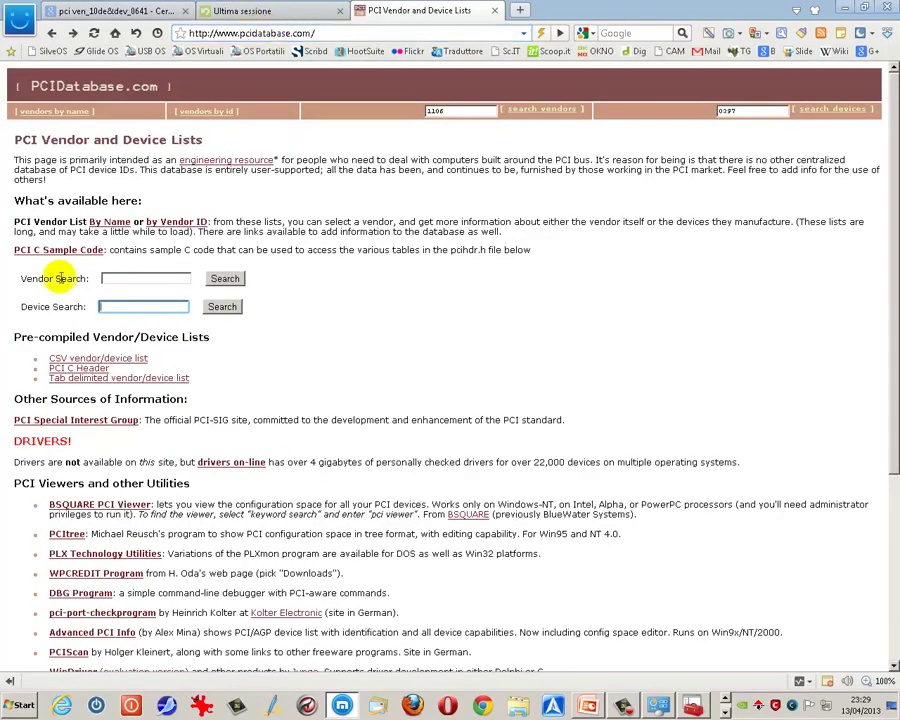
pyautogui.click(123, 279)
pyautogui.click(124, 306)
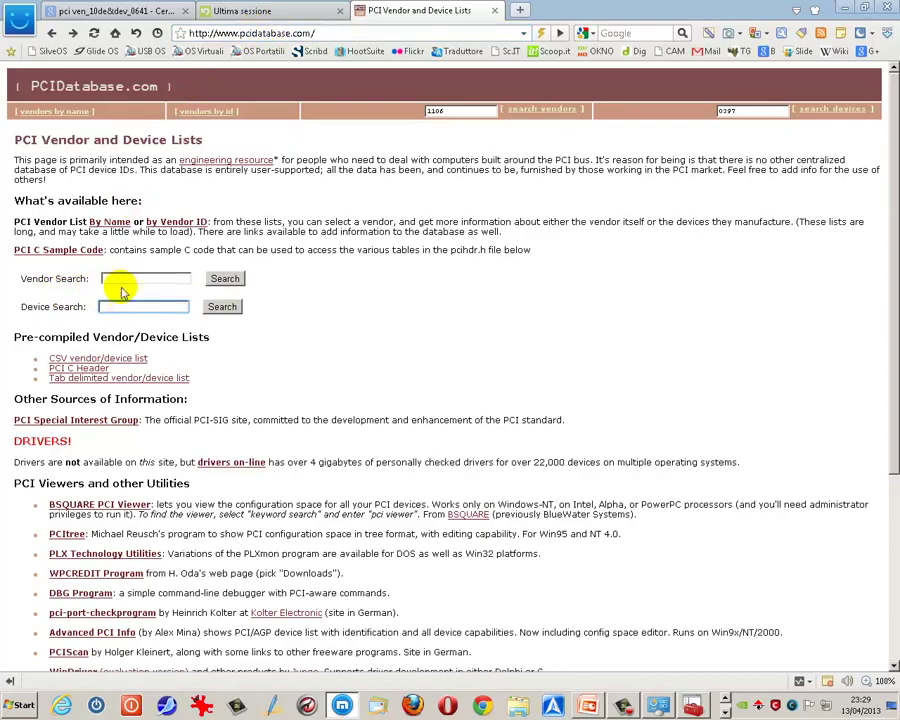
pyautogui.rightClick(118, 279)
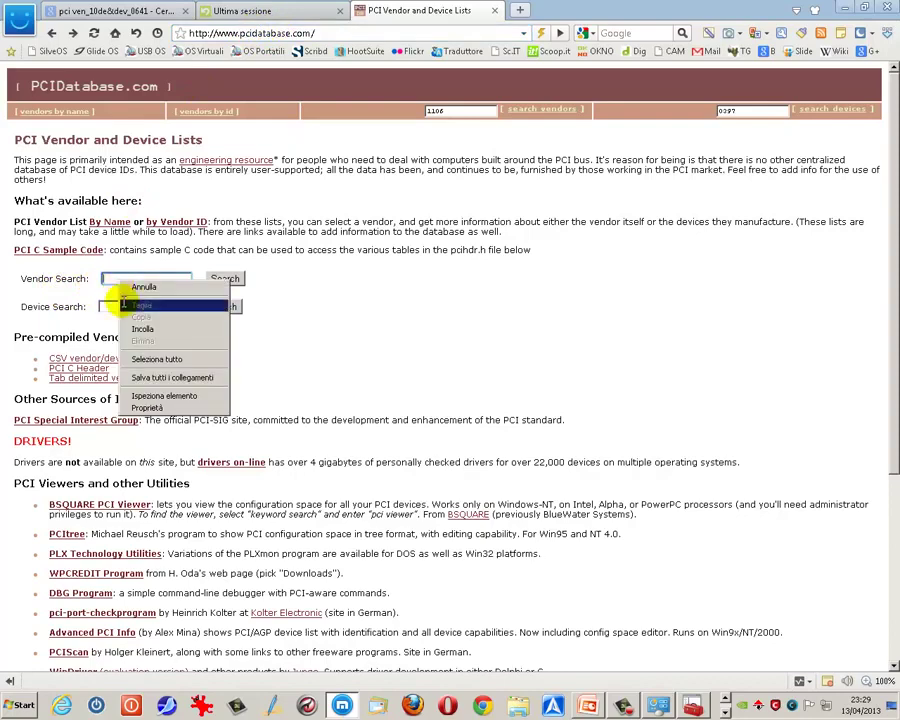
pyautogui.click(134, 327)
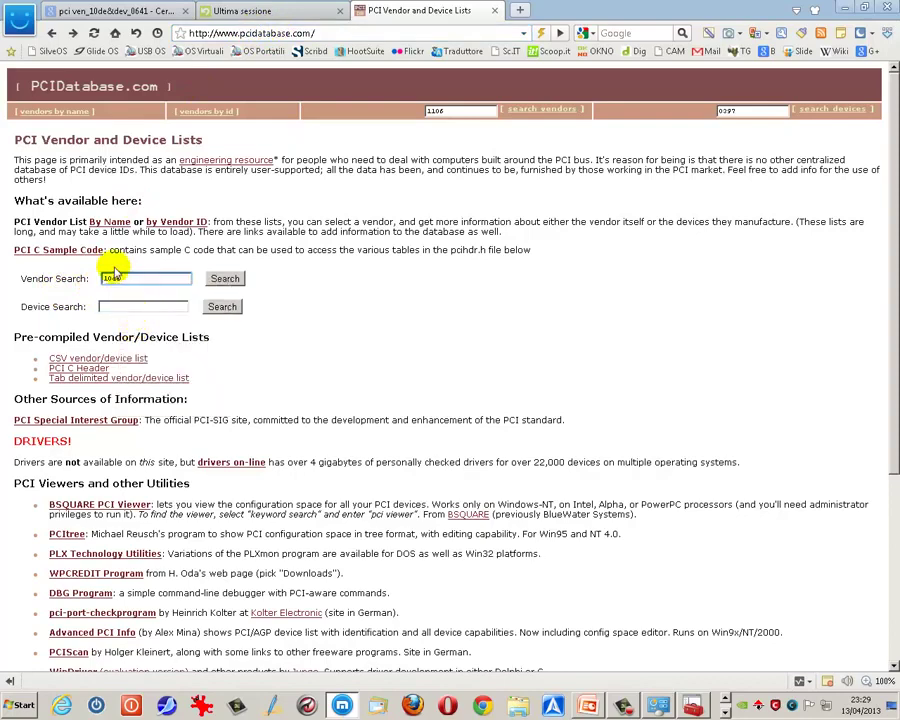
pyautogui.click(226, 281)
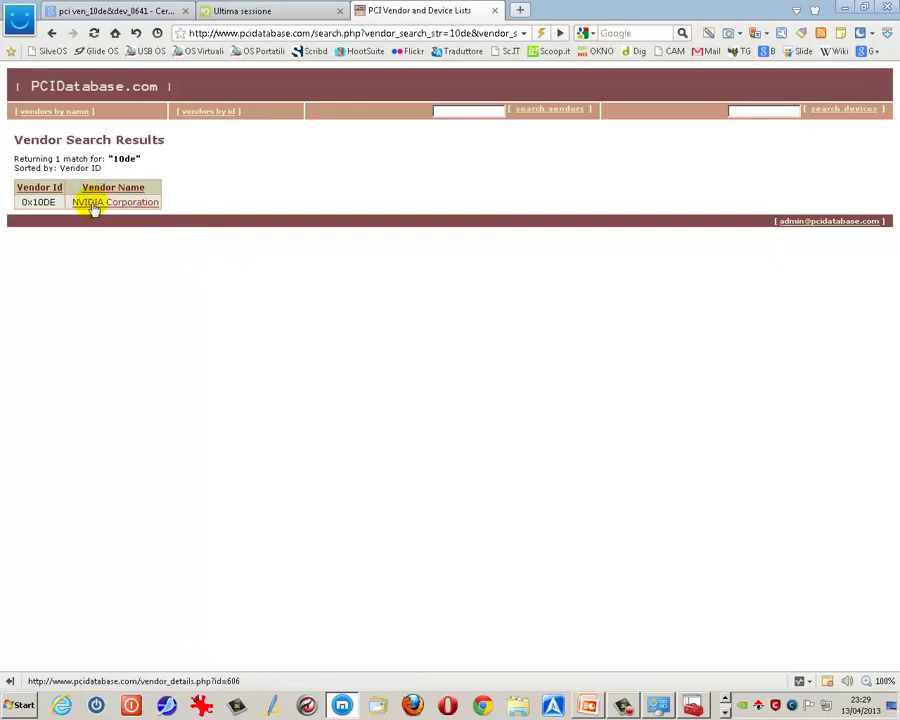
# Step: Return to the PCIDatabase search form and copy the device code 0641 from the Google search query
pyautogui.click(52, 33)
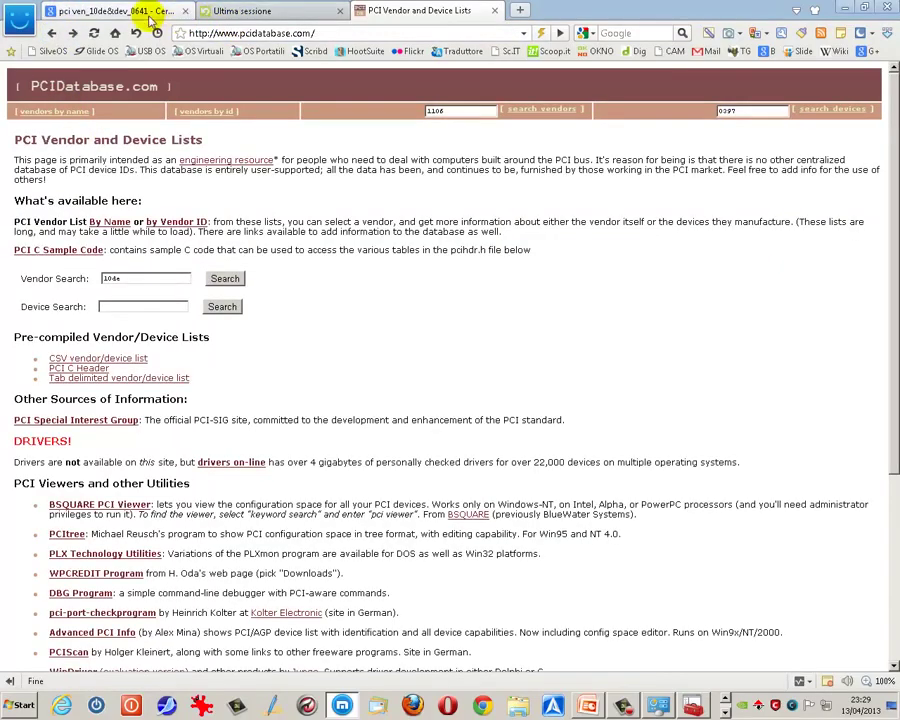
pyautogui.click(148, 14)
pyautogui.click(199, 106)
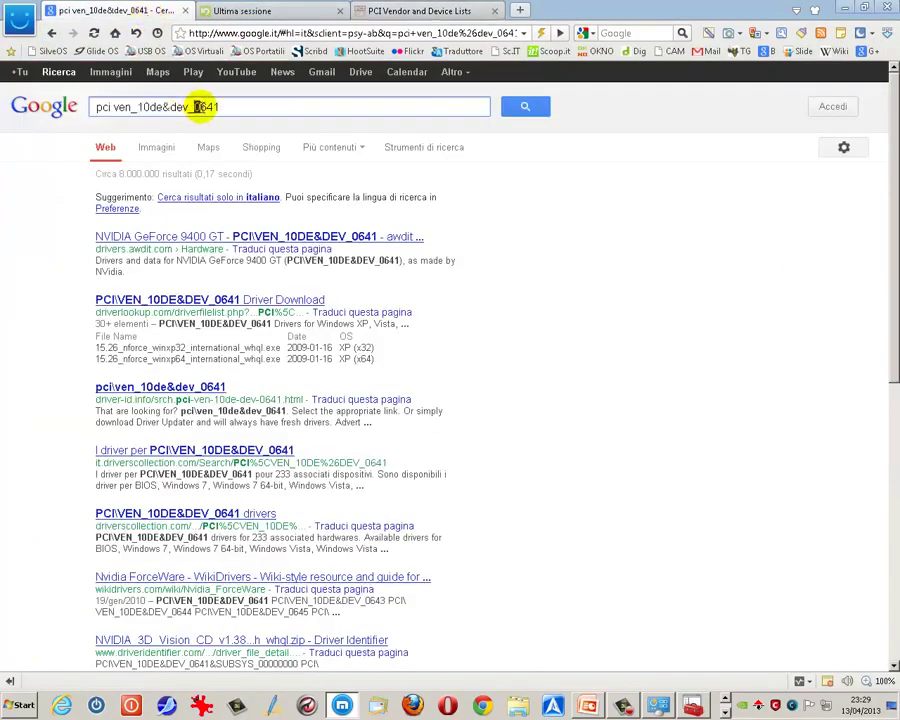
pyautogui.moveTo(199, 106); pyautogui.dragTo(219, 107)
pyautogui.rightClick(208, 109)
pyautogui.click(290, 144)
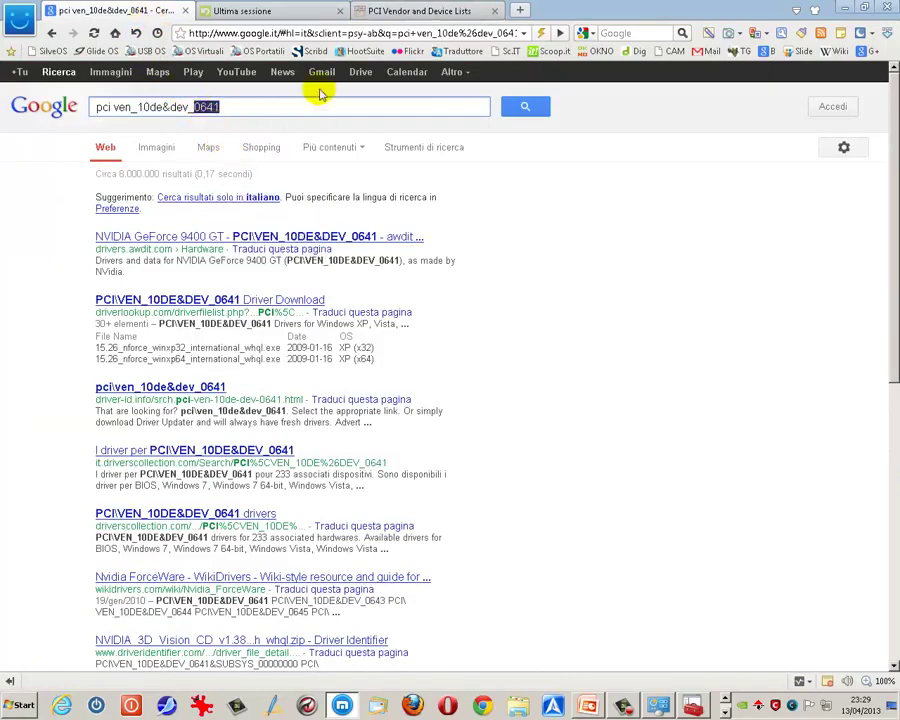
# Step: Run a device search for 0641 on PCIDatabase.com and highlight the NVIDIA GeForce 9400 GT entry with its vendor details
pyautogui.click(410, 11)
pyautogui.click(115, 306)
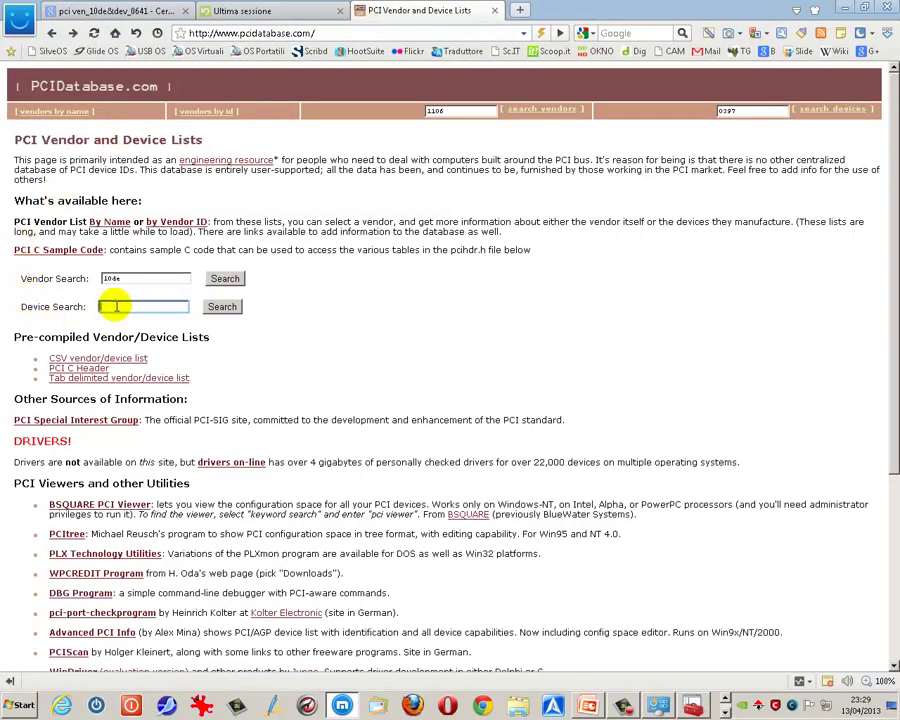
pyautogui.rightClick(115, 306)
pyautogui.click(128, 350)
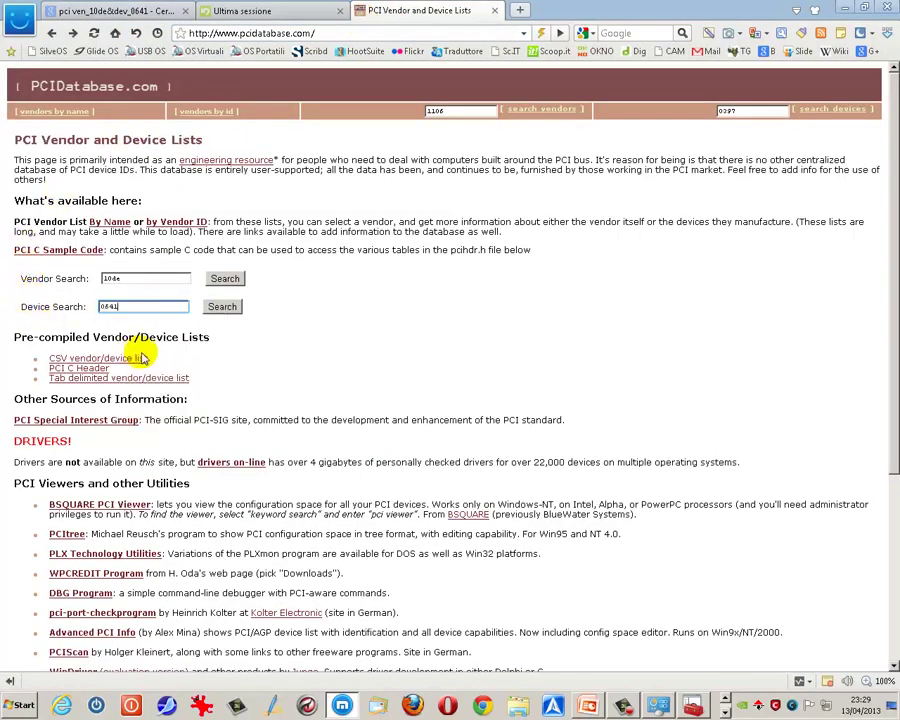
pyautogui.click(211, 307)
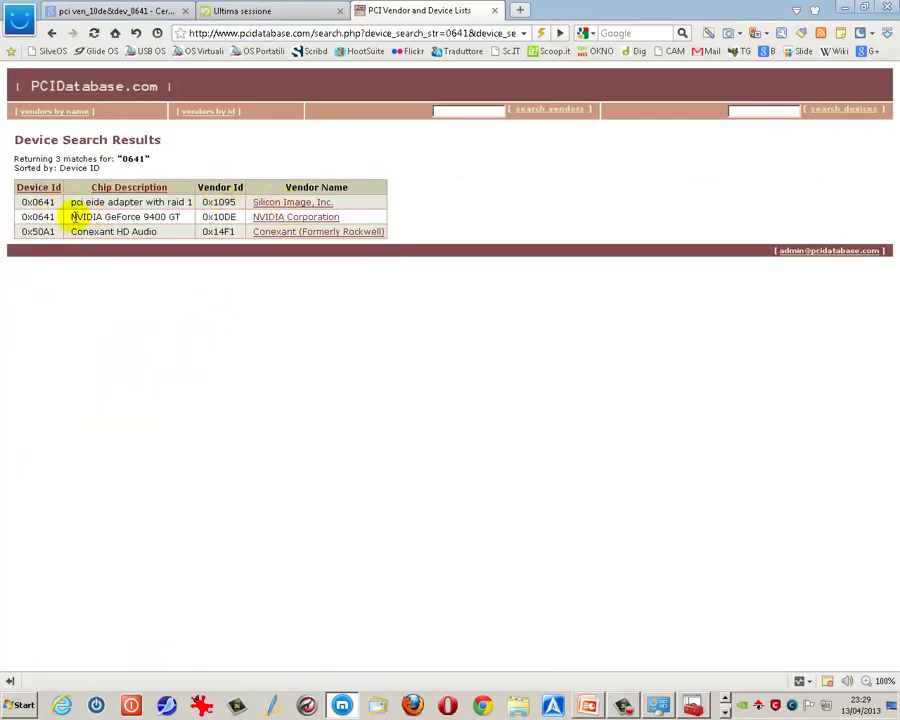
pyautogui.moveTo(72, 216); pyautogui.dragTo(353, 216)
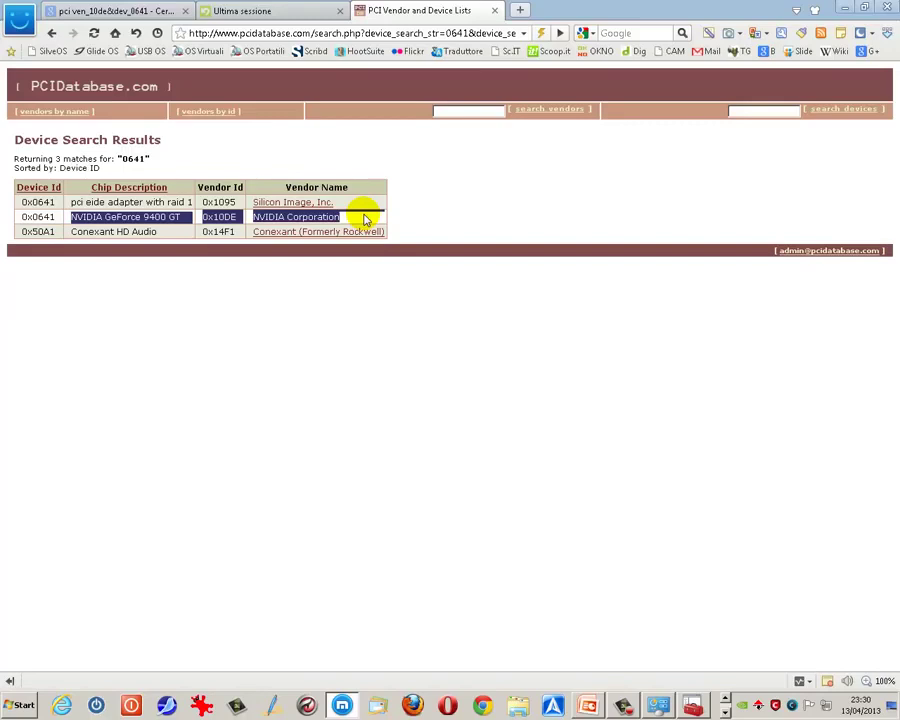
# Step: View the driver installation status of the newly connected USB input device and close its window
pyautogui.click(413, 12)
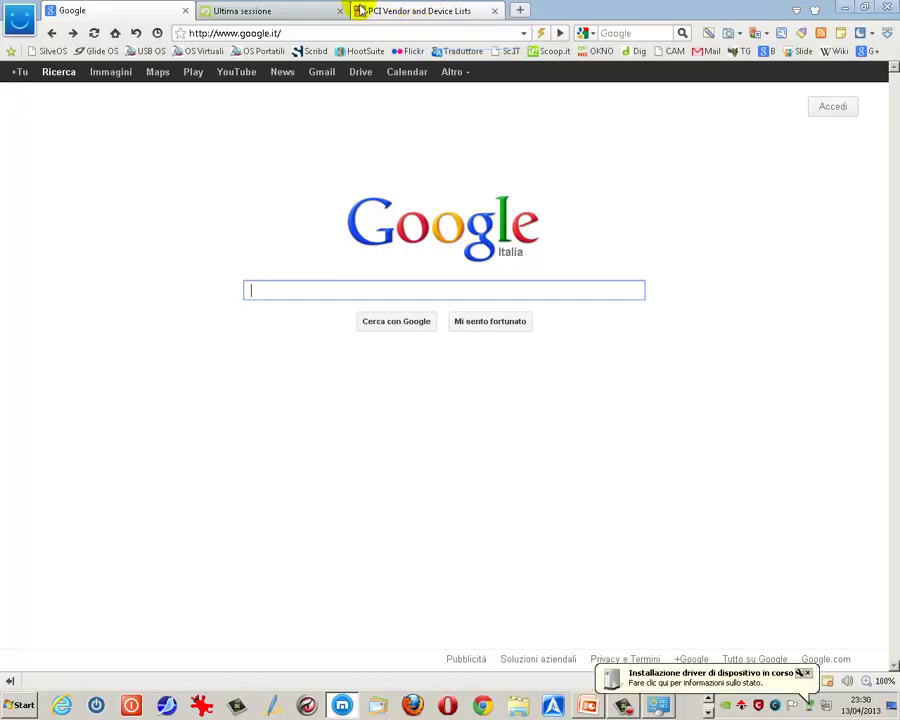
pyautogui.click(805, 682)
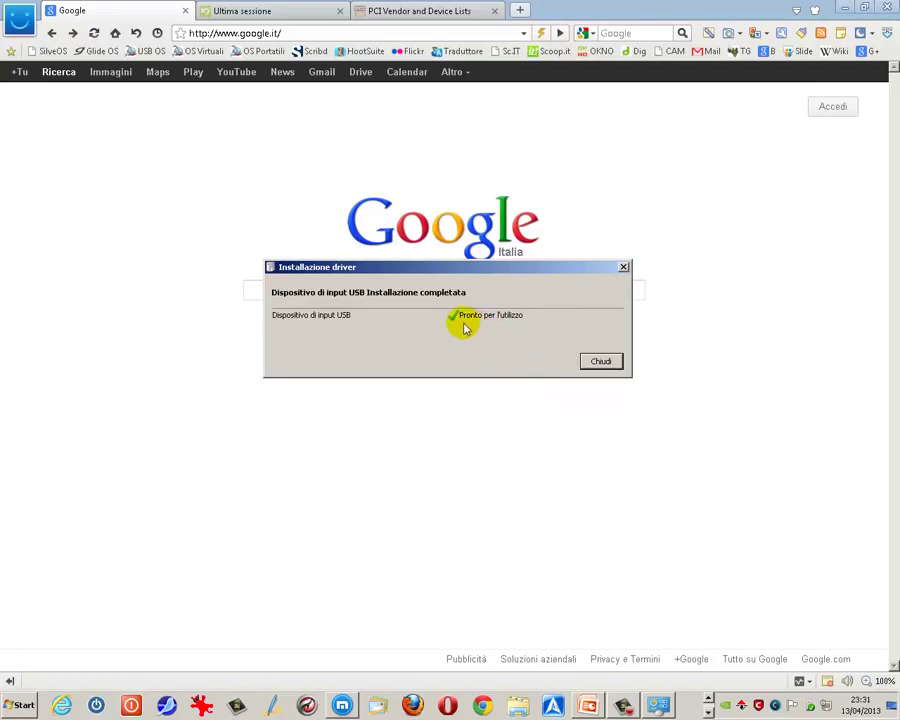
pyautogui.click(590, 366)
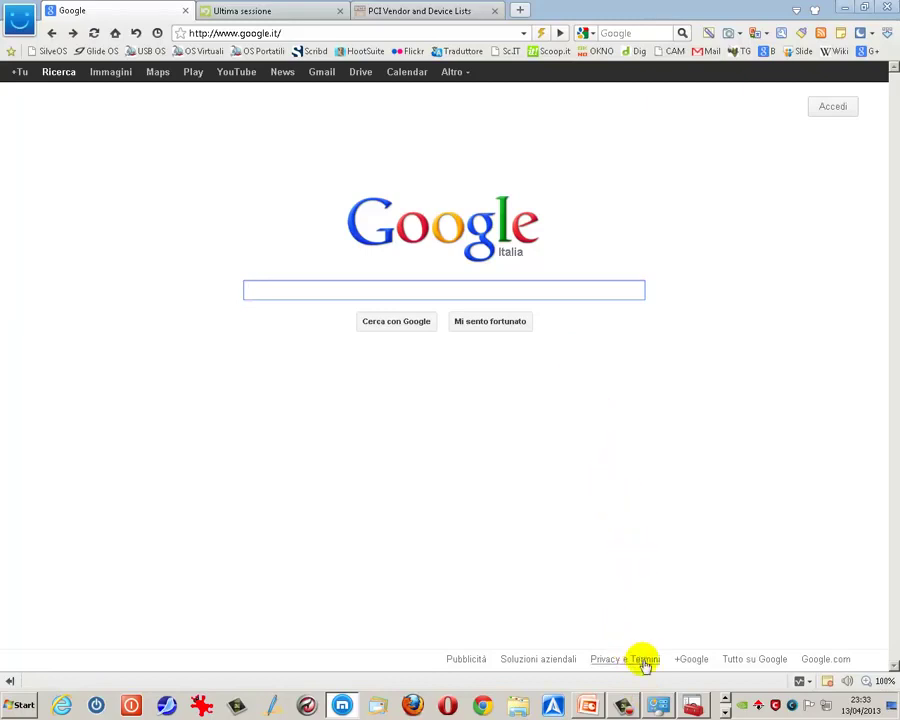
# Step: Open Gestione dispositivi from the Pannello di controllo, with both windows maximized
pyautogui.click(18, 706)
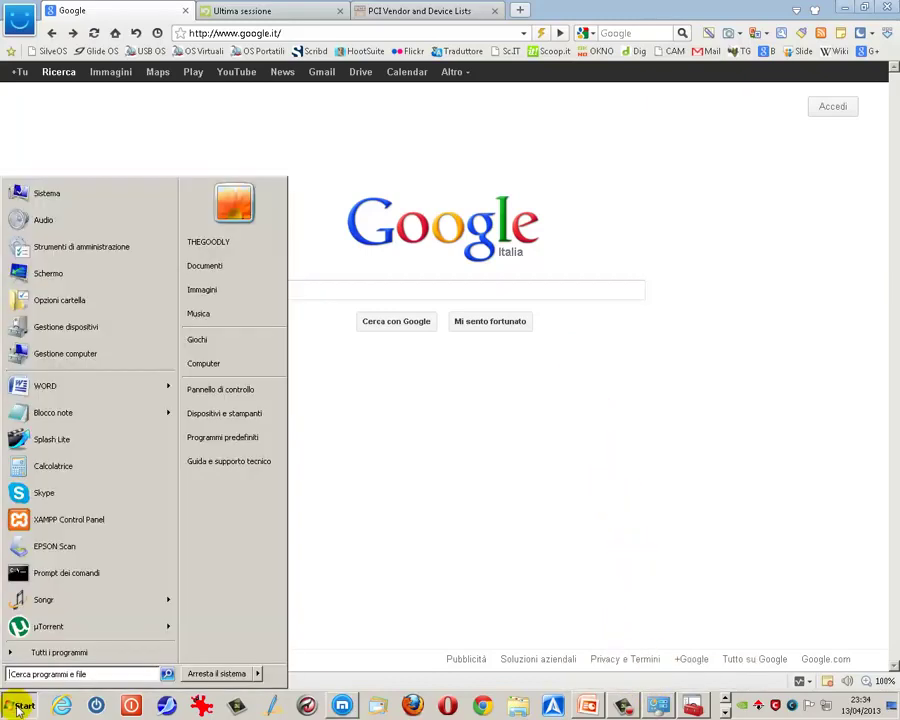
pyautogui.click(277, 388)
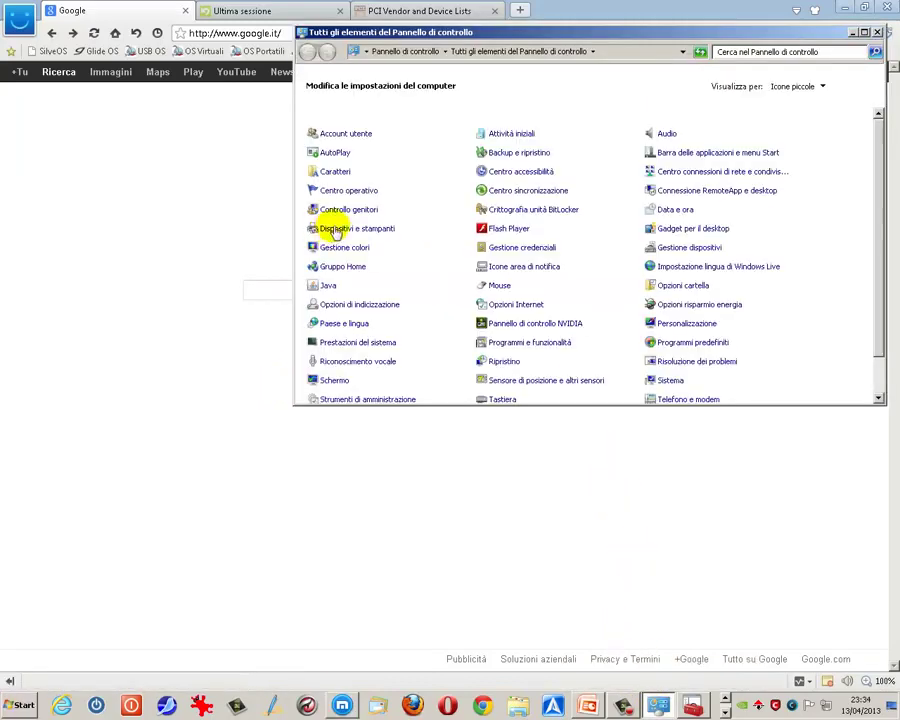
pyautogui.click(864, 32)
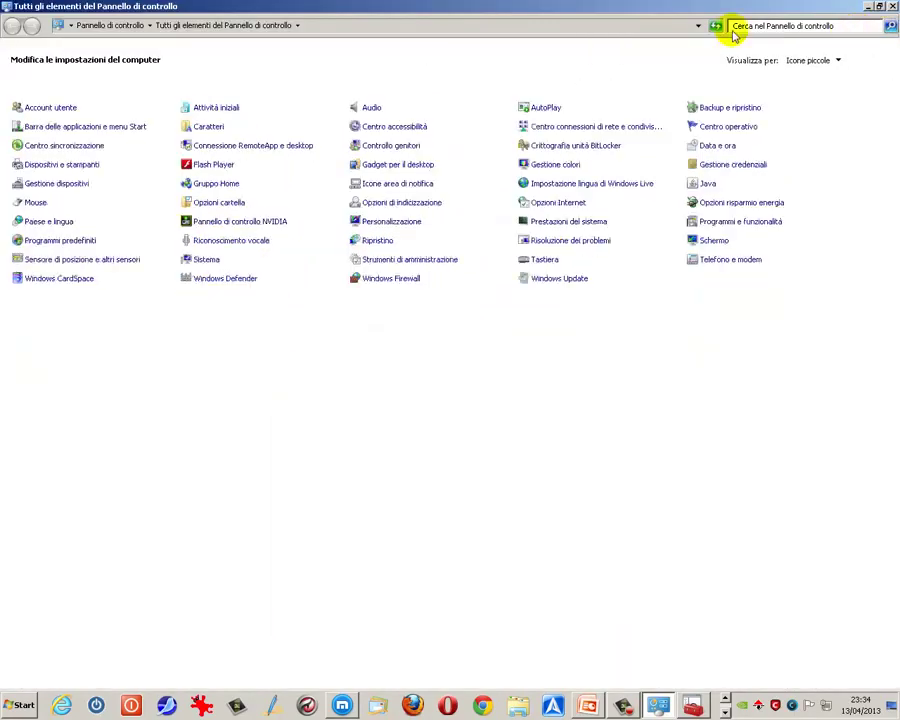
pyautogui.click(62, 185)
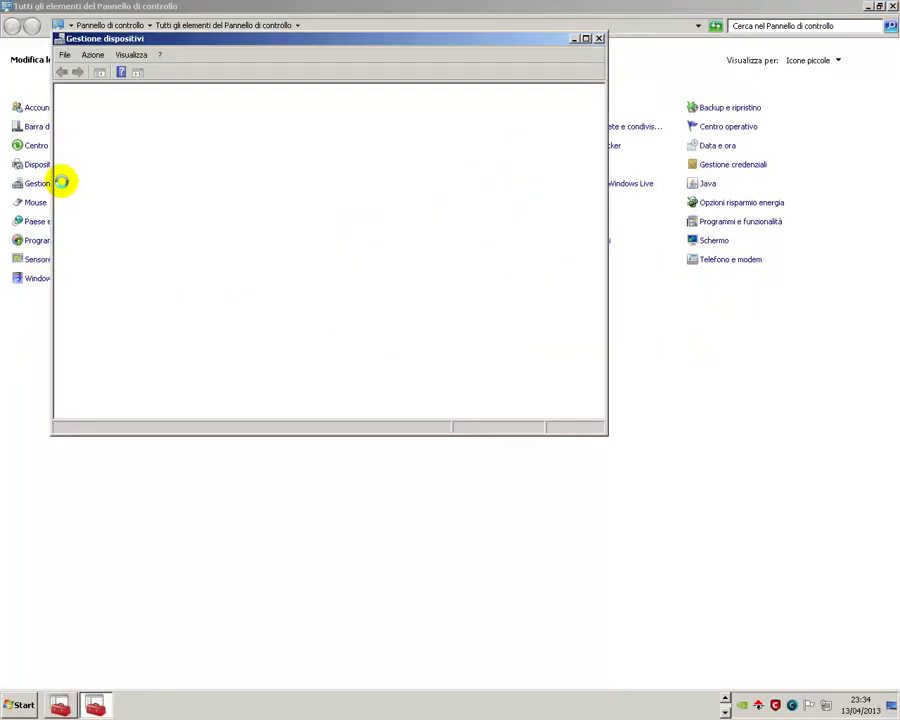
pyautogui.click(586, 38)
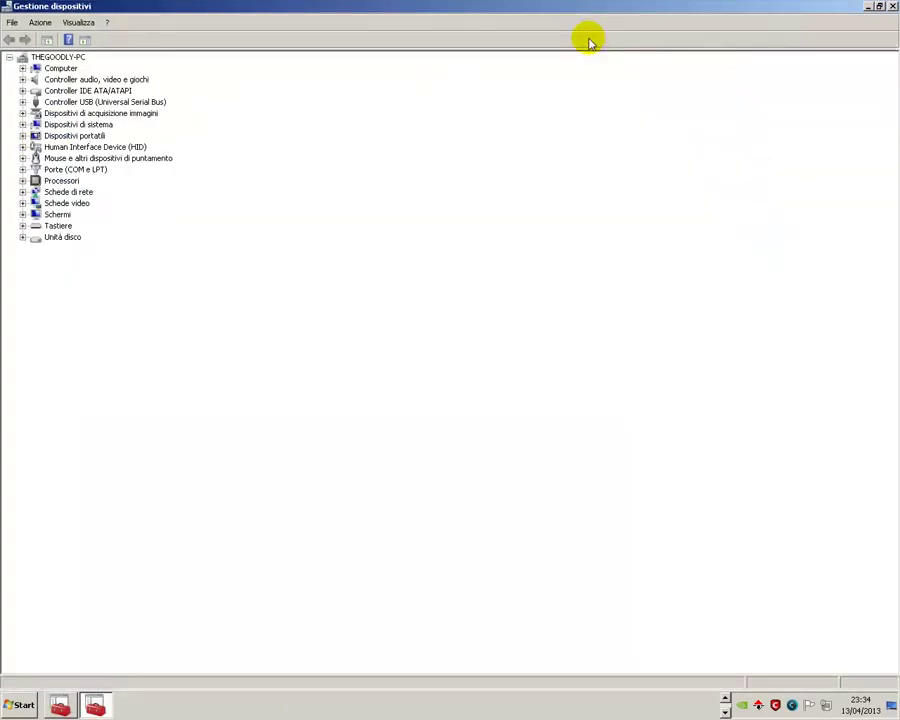
# Step: Open the properties of the second Mouse compatibile HID under Mouse e altri dispositivi di puntamento
pyautogui.click(22, 158)
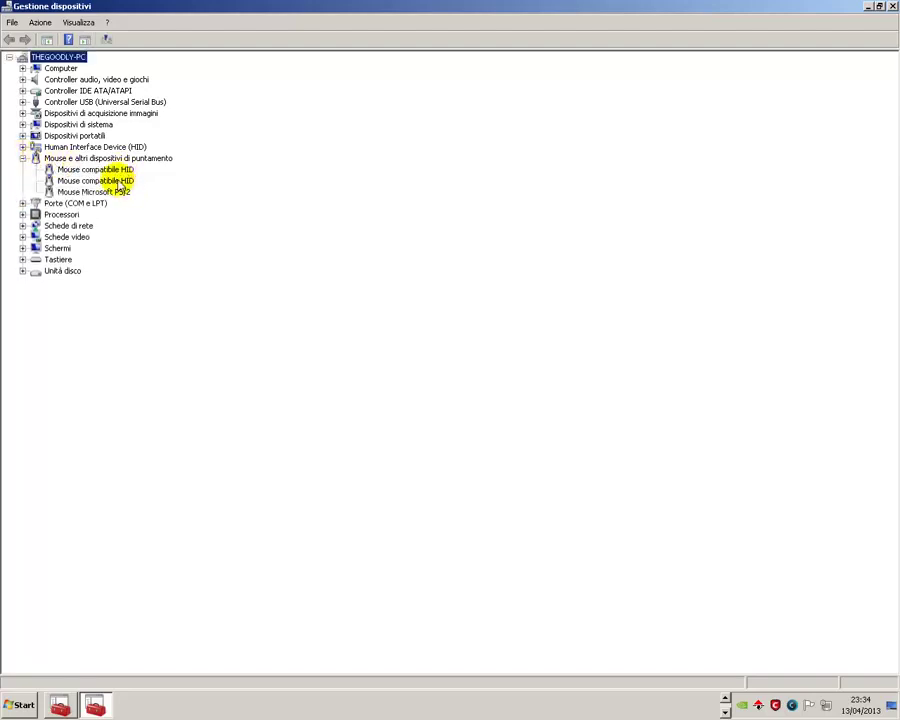
pyautogui.click(95, 181)
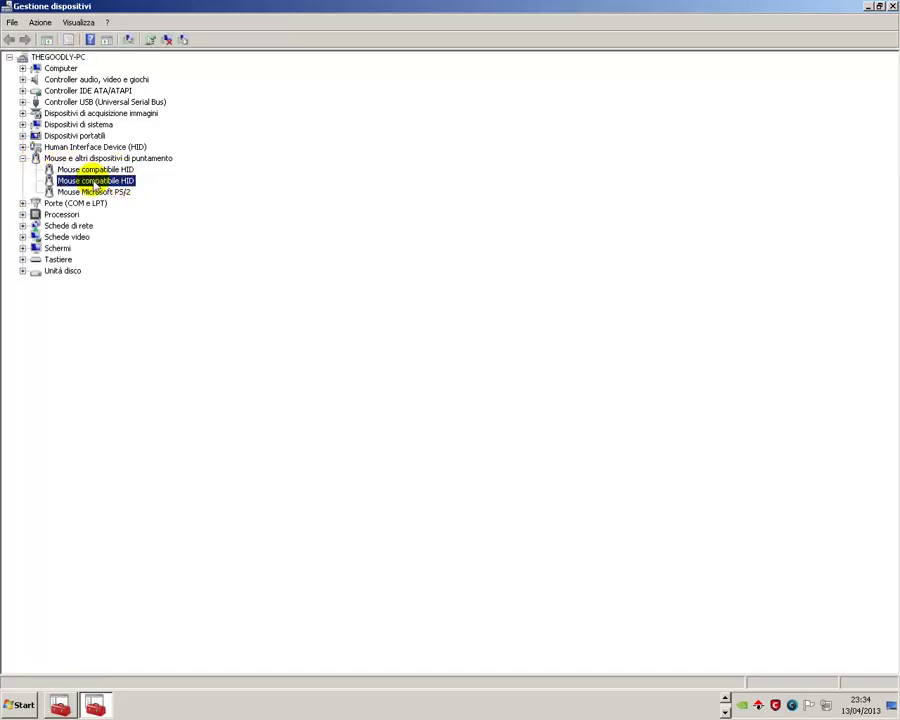
pyautogui.rightClick(95, 184)
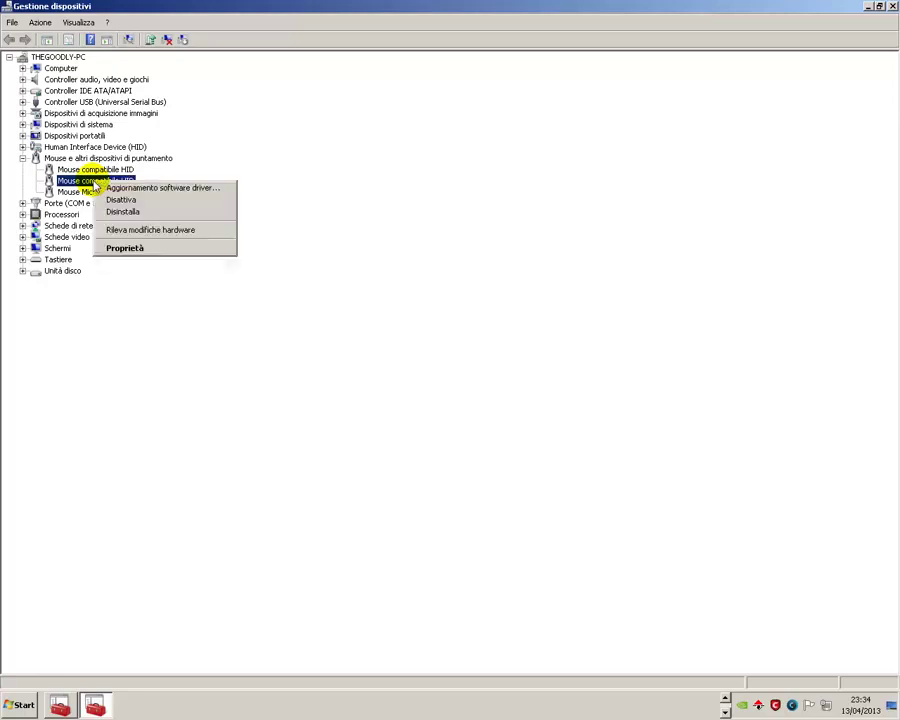
pyautogui.click(115, 248)
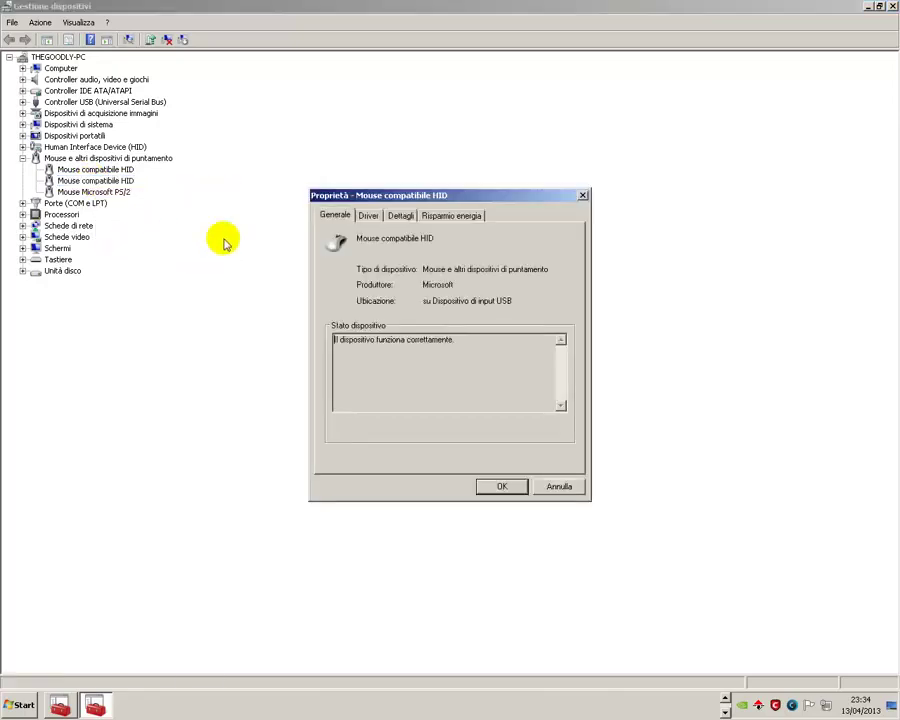
# Step: Display the mouse's ID hardware detail property and select the value HID\VID_046D&PID_C50E
pyautogui.click(401, 213)
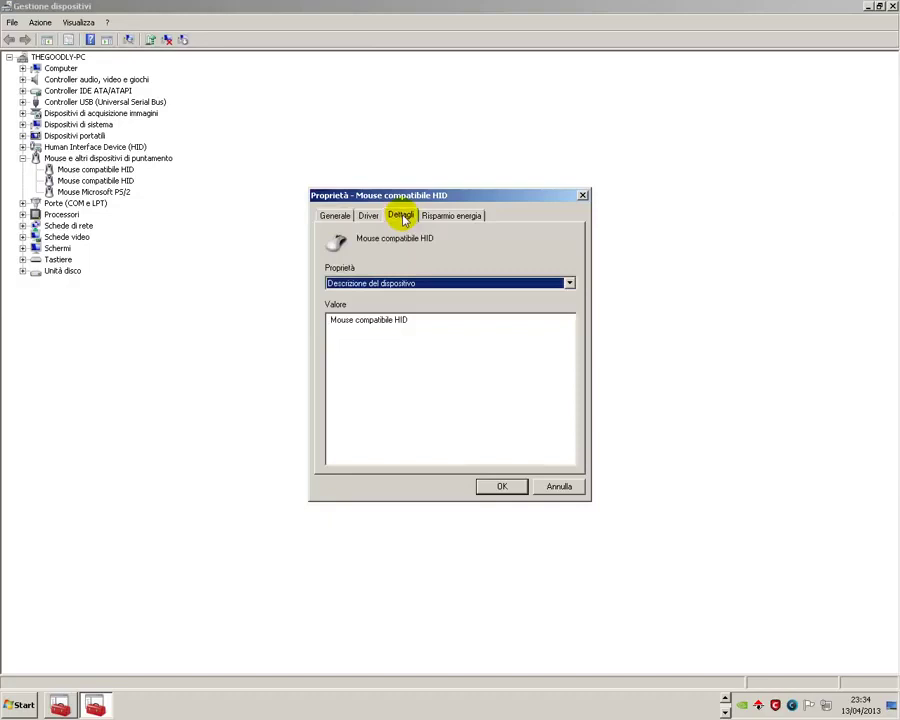
pyautogui.click(568, 283)
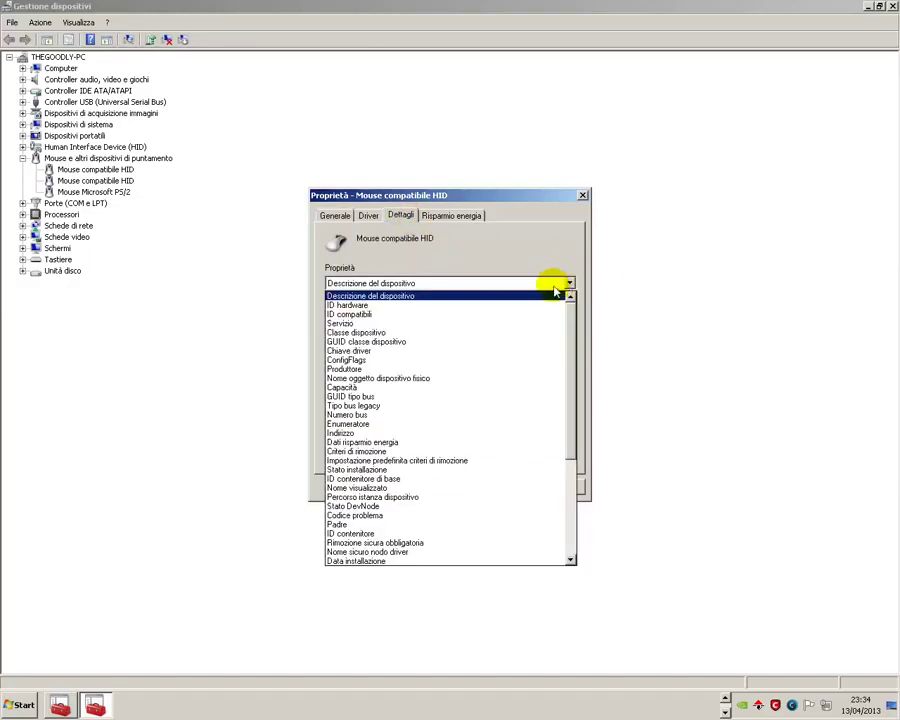
pyautogui.click(526, 307)
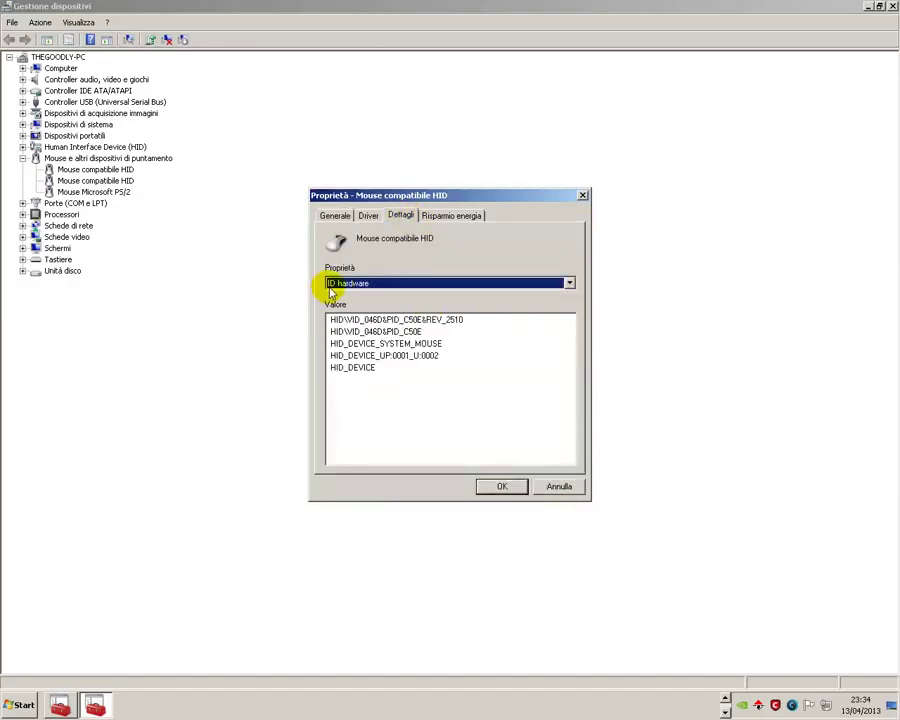
pyautogui.click(365, 332)
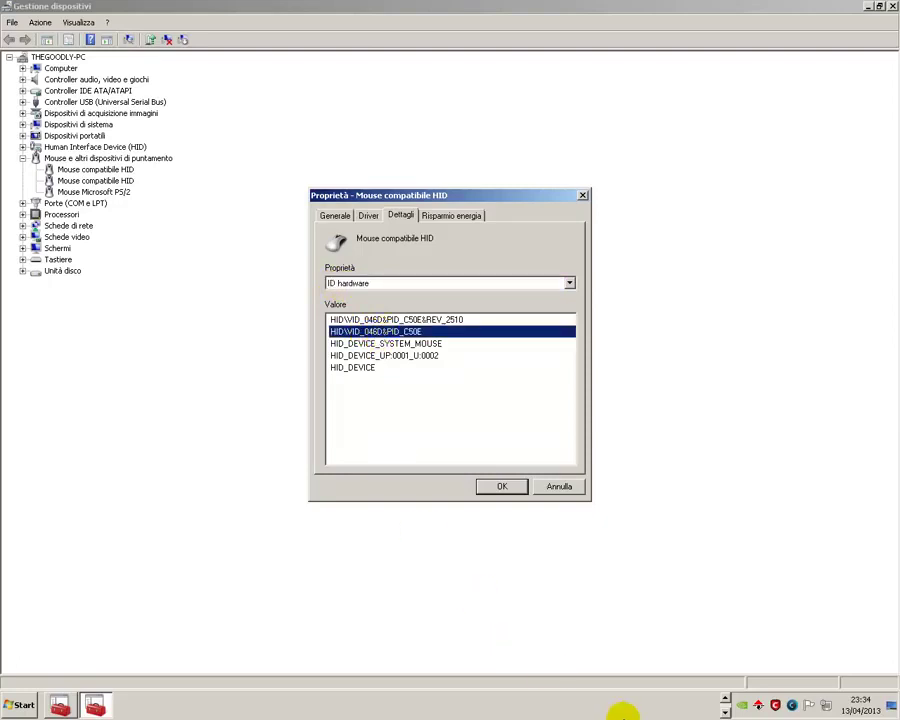
# Step: Switch to the web browser and run a vendor search for 046d on PCIDatabase.com
pyautogui.click(722, 703)
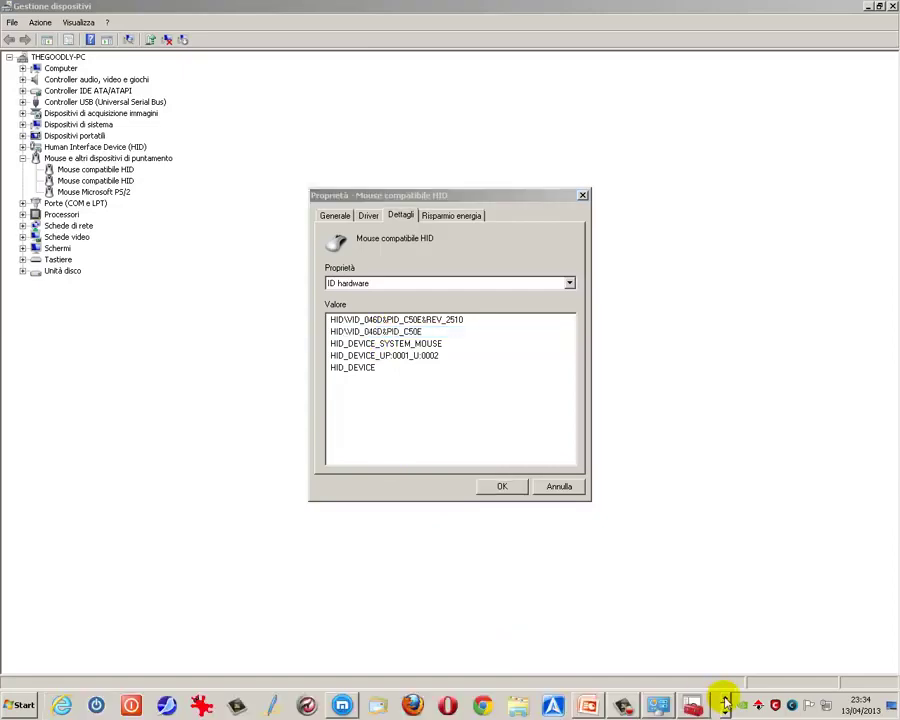
pyautogui.click(343, 705)
pyautogui.click(405, 11)
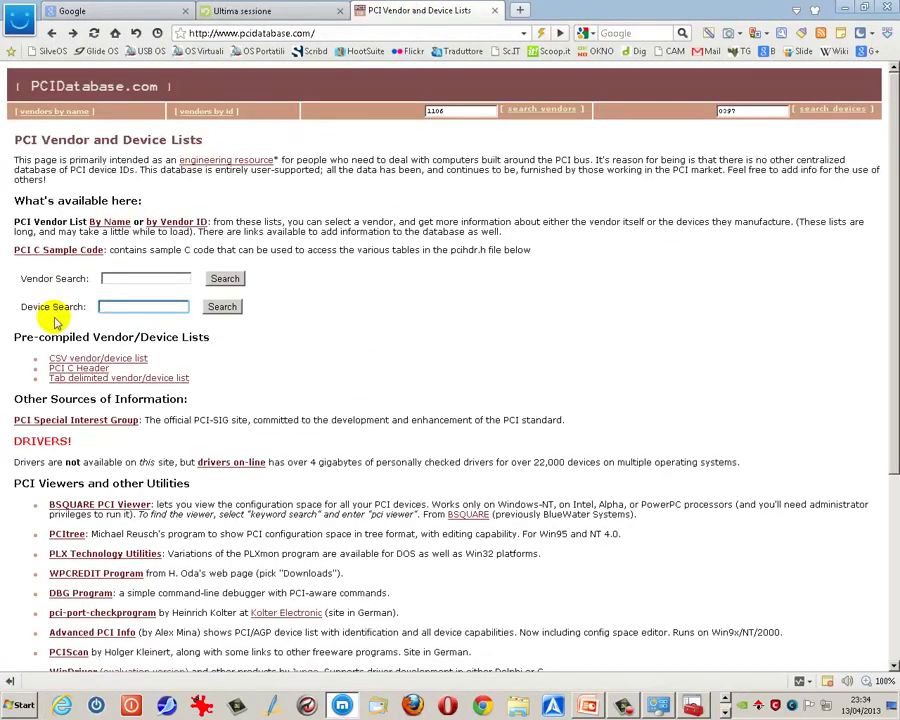
pyautogui.click(153, 278)
pyautogui.write('04')
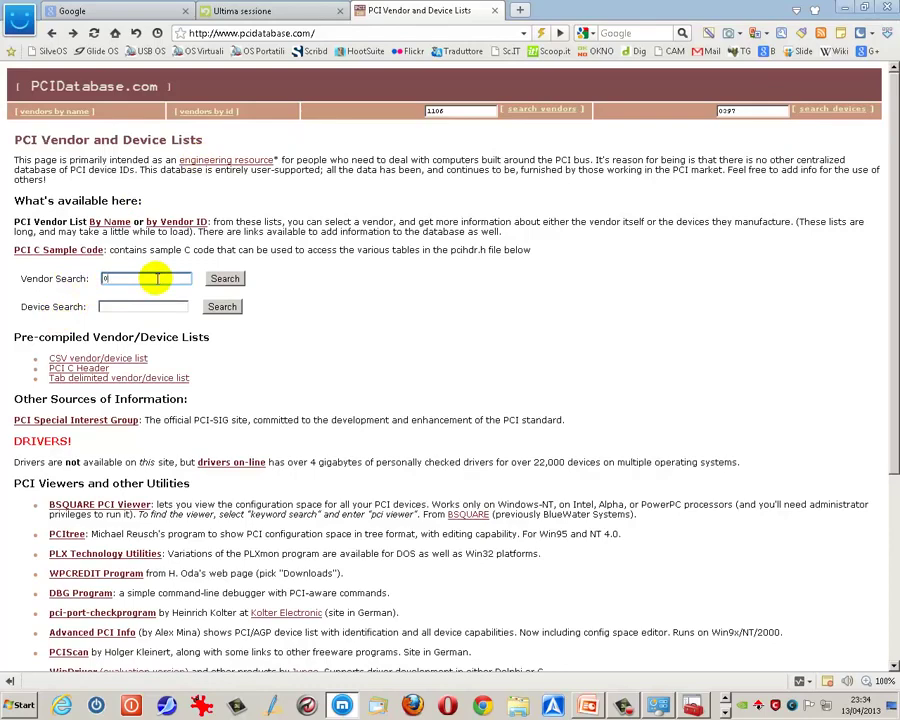
pyautogui.write('6d')
pyautogui.press('Return')
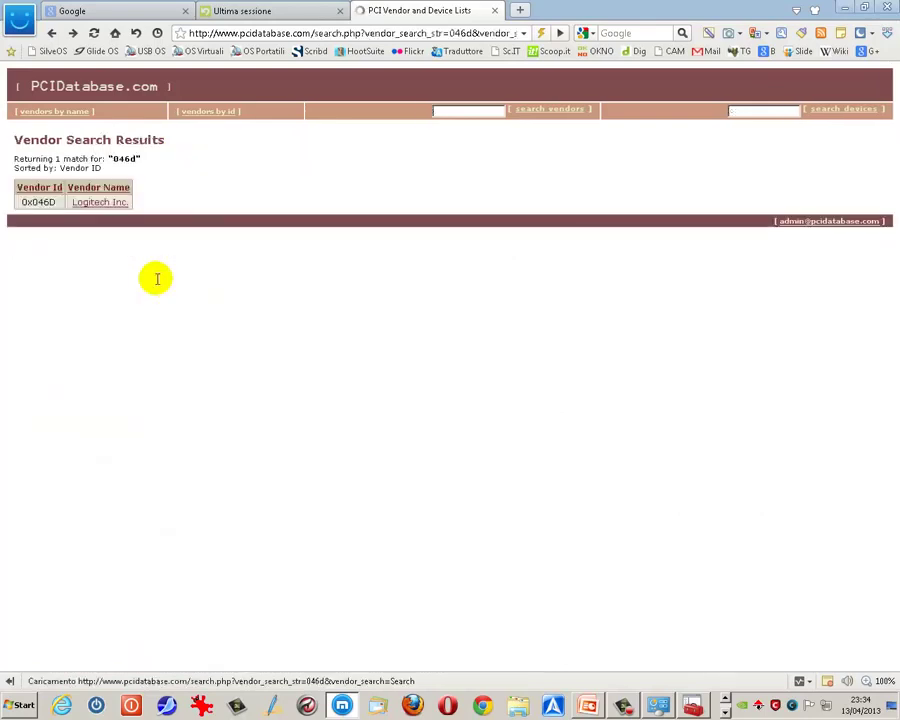